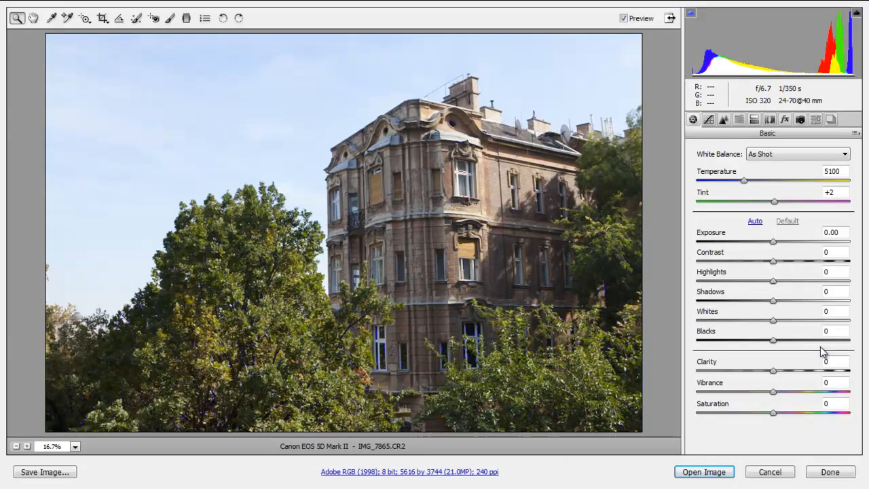
# Step: Open up the dark areas of the photo by setting Shadows to +100
pyautogui.click(774, 301)
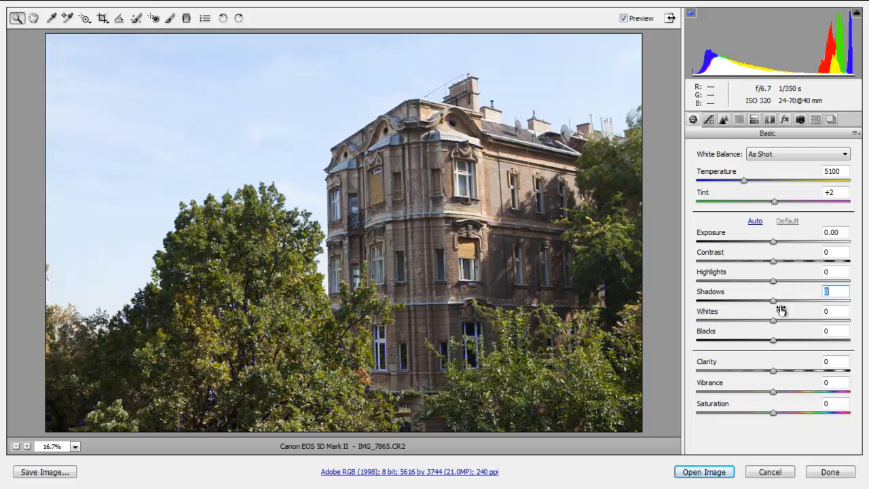
pyautogui.write('100')
pyautogui.press('Return')
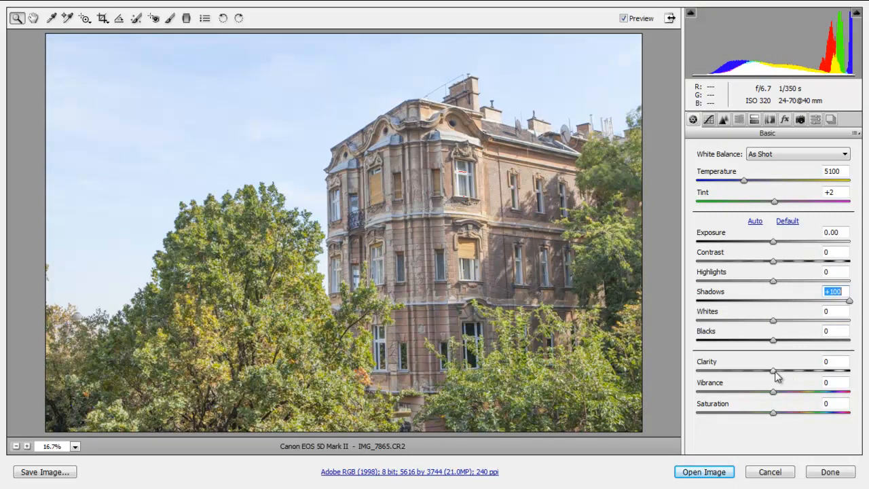
# Step: Set Clarity to +100 and lower the Exposure to -1.20
pyautogui.moveTo(776, 376); pyautogui.dragTo(815, 377)
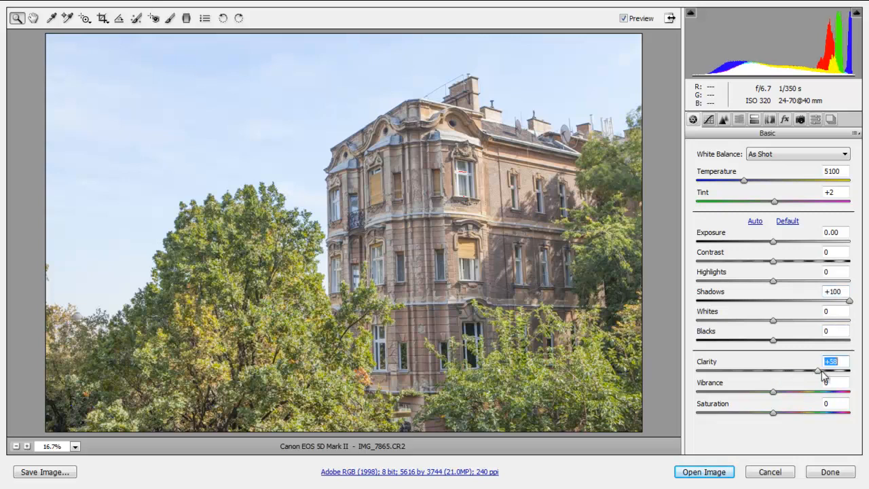
pyautogui.write('100')
pyautogui.press('Return')
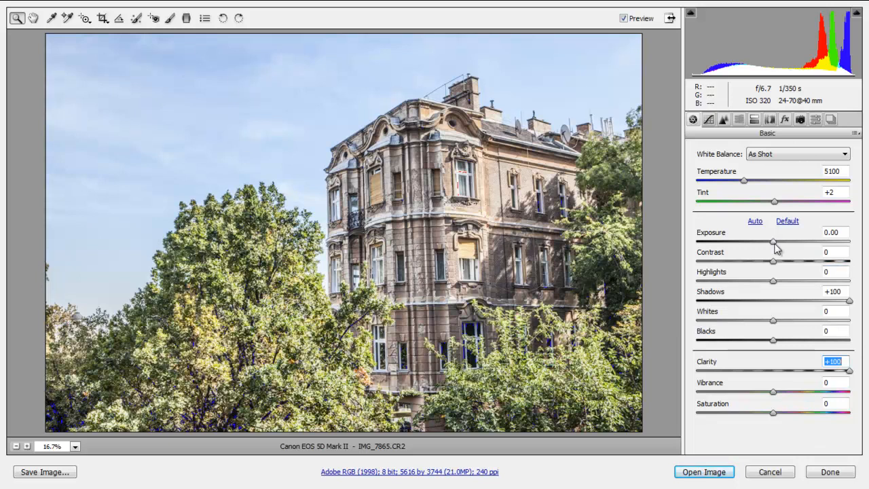
pyautogui.moveTo(774, 243); pyautogui.dragTo(755, 243)
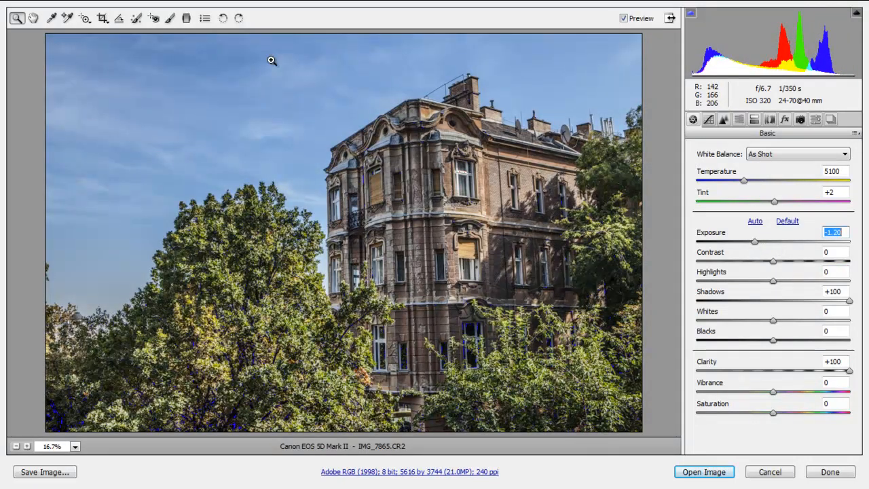
# Step: Deepen the sky in the HSL adjustments by setting the Blues luminance to -39 and the Blues saturation to +38
pyautogui.click(740, 119)
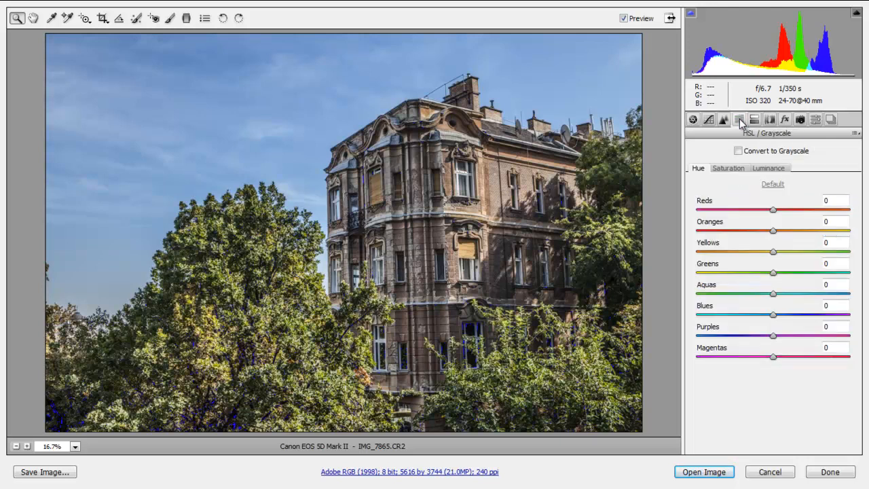
pyautogui.click(769, 172)
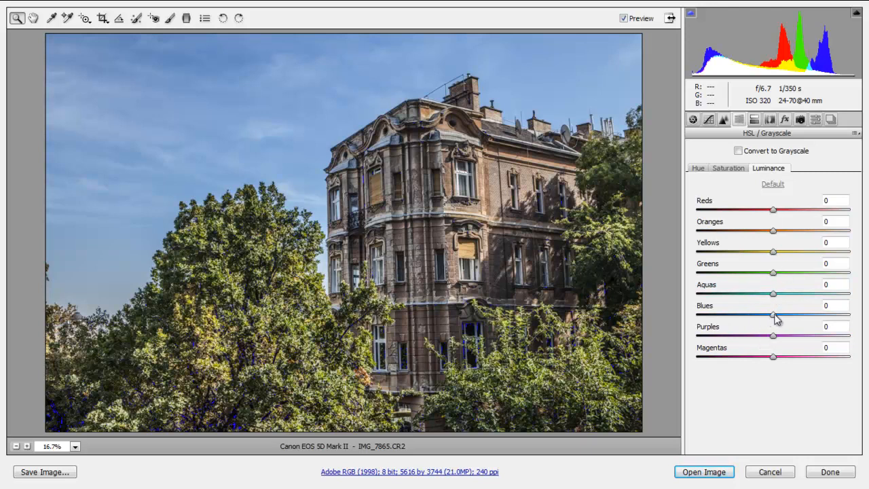
pyautogui.moveTo(777, 320); pyautogui.dragTo(749, 315)
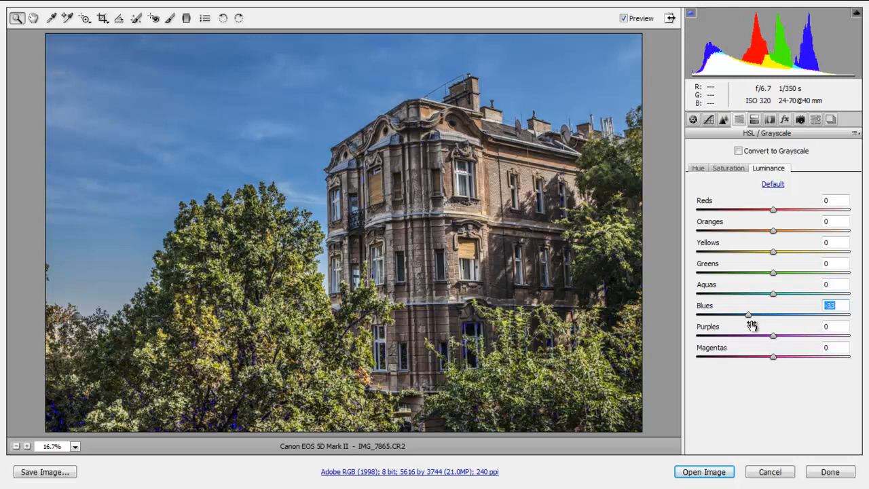
pyautogui.moveTo(749, 315); pyautogui.dragTo(743, 315)
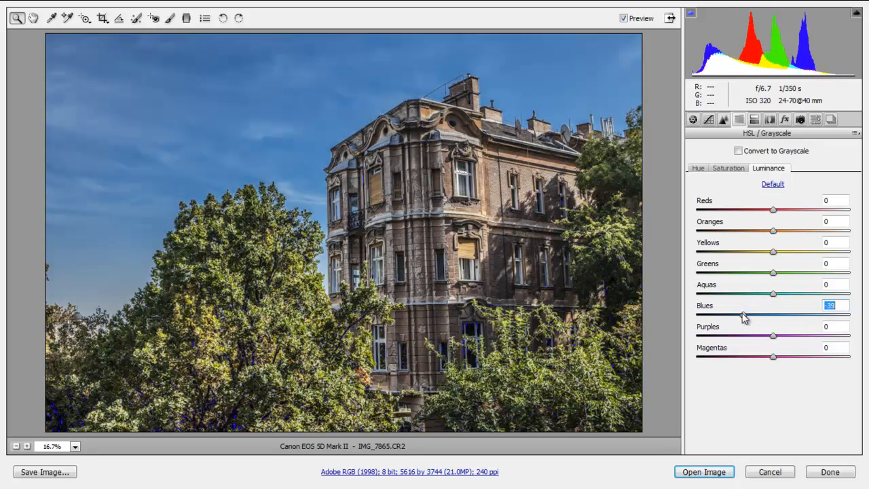
pyautogui.click(733, 174)
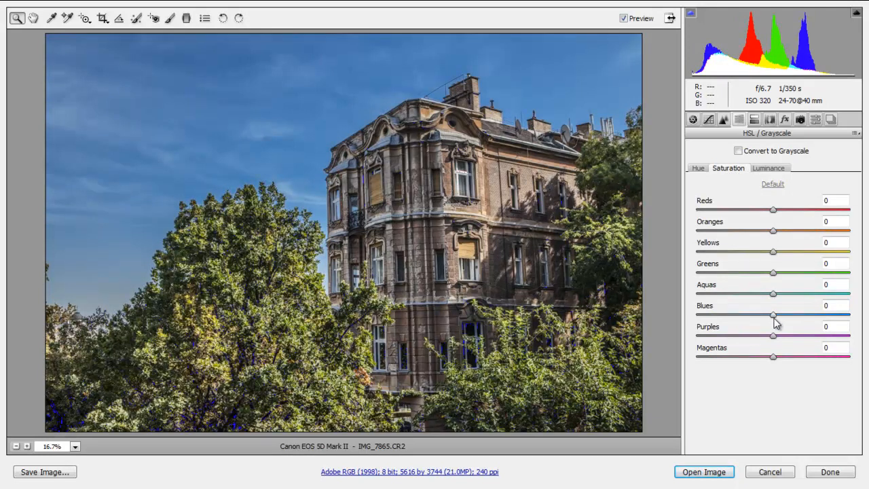
pyautogui.moveTo(774, 315); pyautogui.dragTo(803, 316)
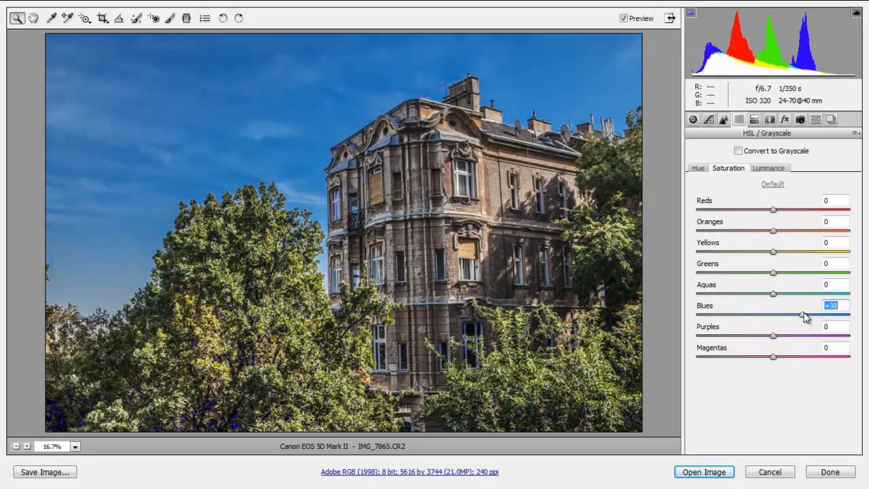
# Step: Darken the foliage by lowering the Greens luminance to -82 and the Yellows luminance to -66
pyautogui.click(777, 171)
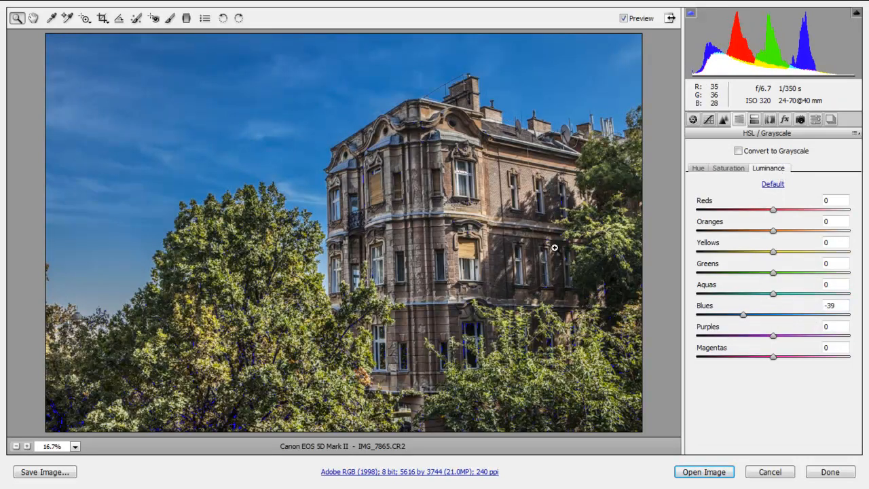
pyautogui.moveTo(775, 277); pyautogui.dragTo(712, 273)
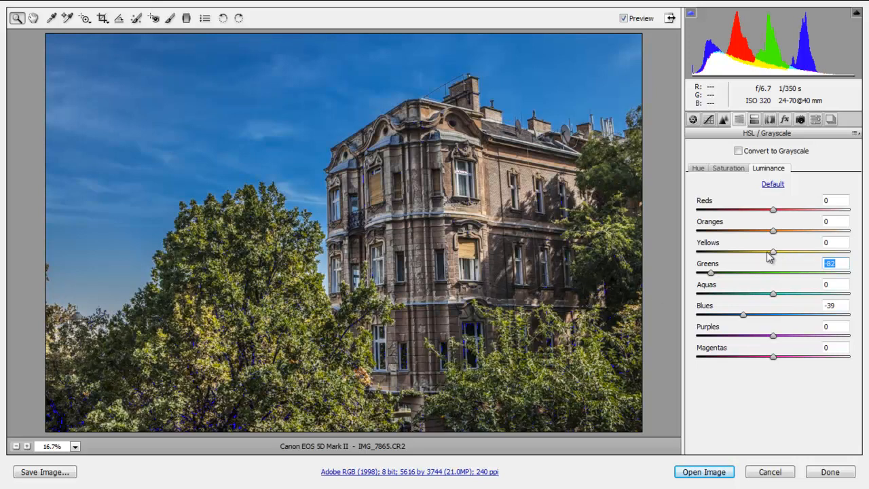
pyautogui.moveTo(774, 252); pyautogui.dragTo(723, 258)
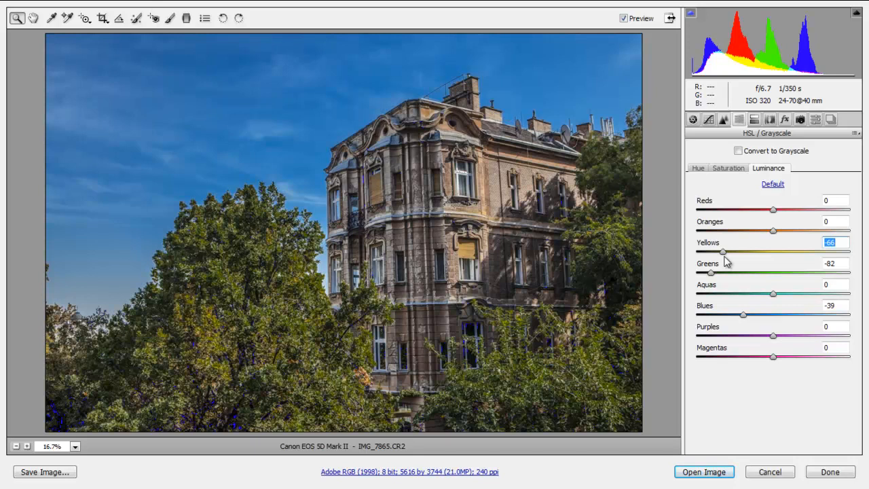
# Step: Mute the foliage colours by setting the Greens saturation to -38 and the Yellows saturation to -30
pyautogui.click(710, 172)
pyautogui.click(725, 169)
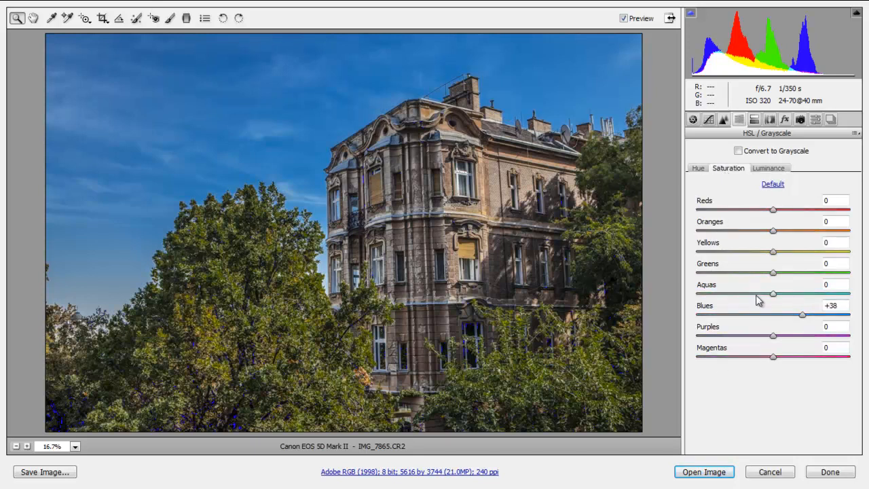
pyautogui.moveTo(776, 276); pyautogui.dragTo(745, 277)
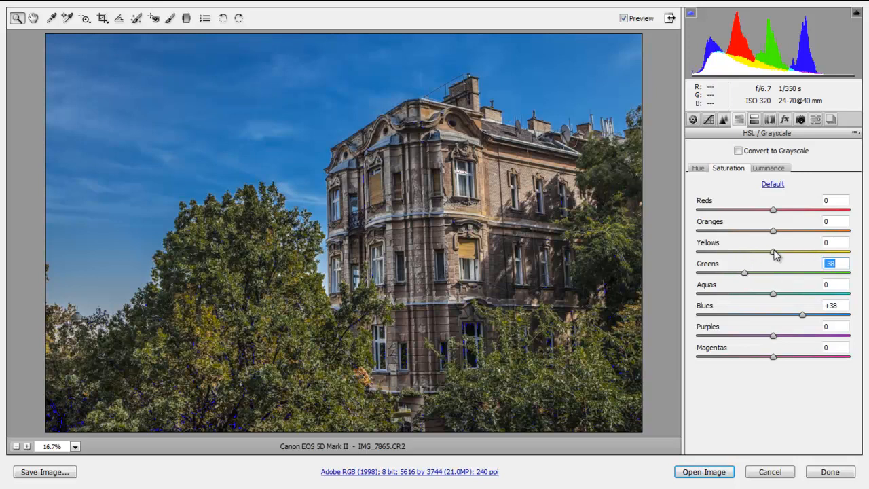
pyautogui.moveTo(773, 251); pyautogui.dragTo(754, 251)
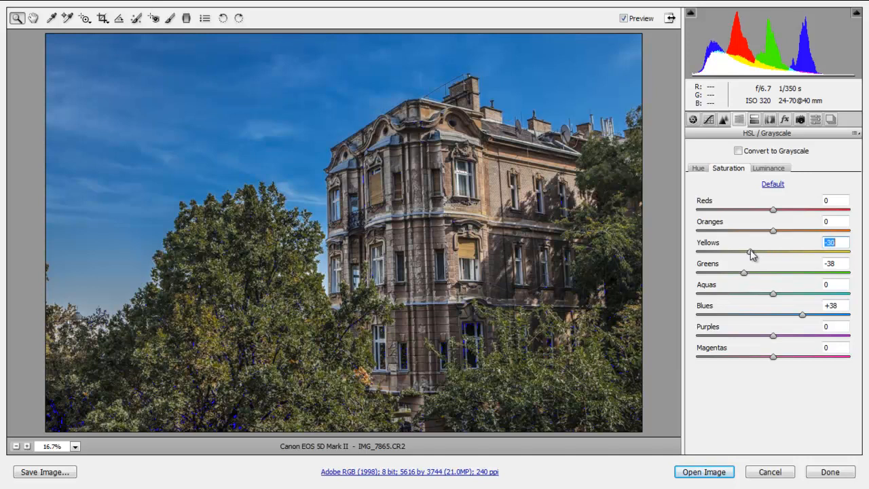
# Step: Lower the Oranges luminance to -52 in the HSL adjustments
pyautogui.click(767, 170)
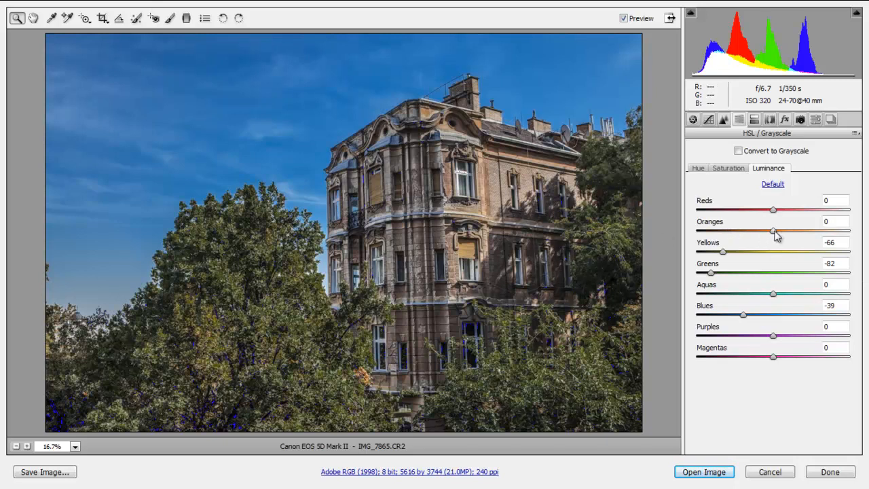
pyautogui.moveTo(776, 235); pyautogui.dragTo(733, 237)
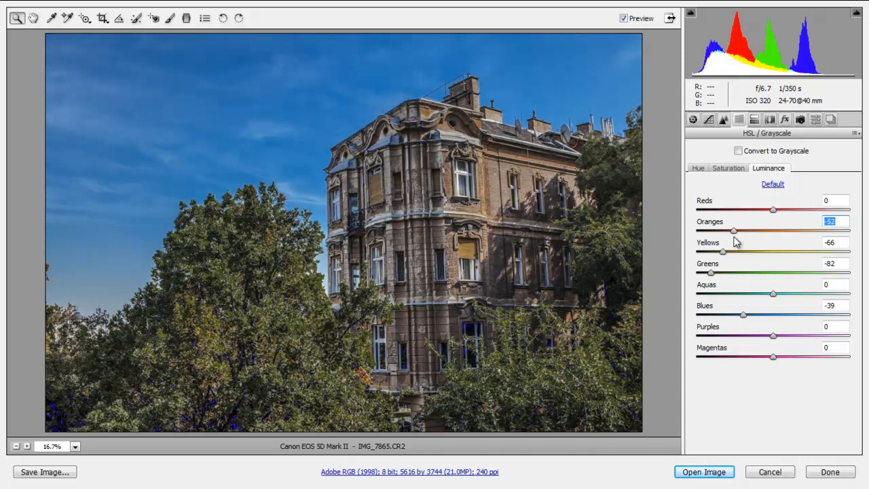
# Step: Shape the RGB point curve into an S with points at 183/203 and 54/37, and lift the black point to output 12
pyautogui.click(709, 121)
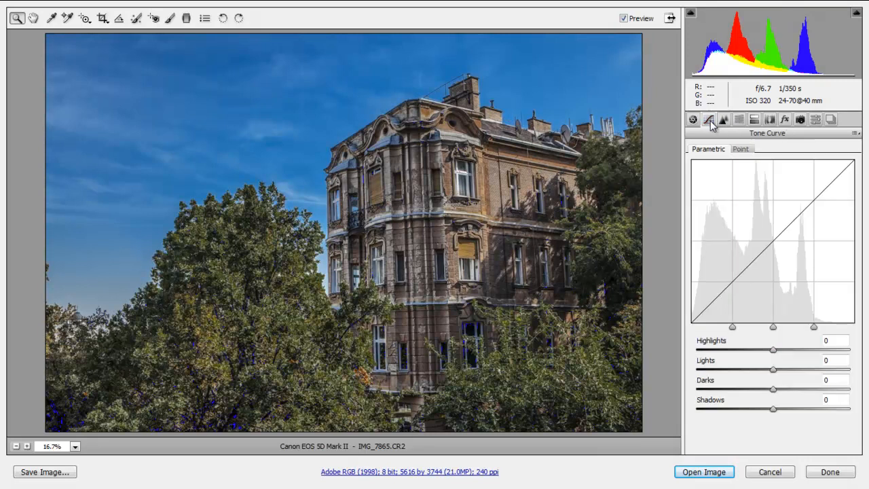
pyautogui.click(740, 149)
pyautogui.click(770, 170)
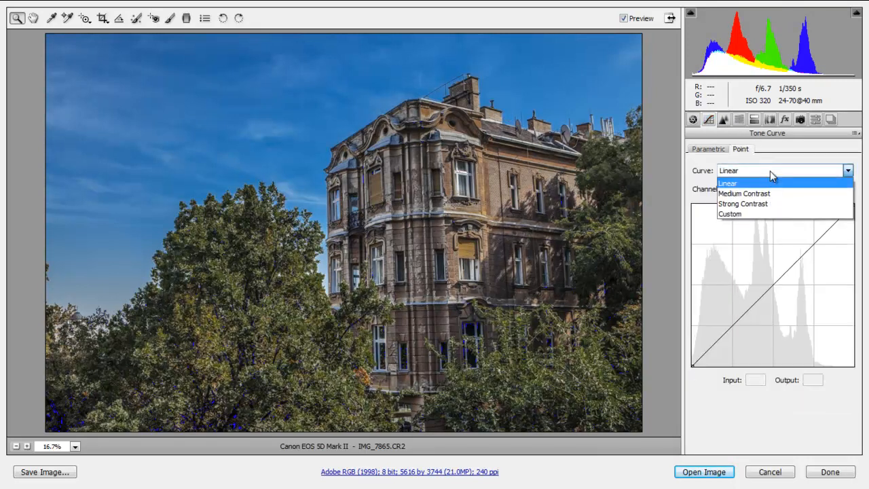
pyautogui.click(770, 170)
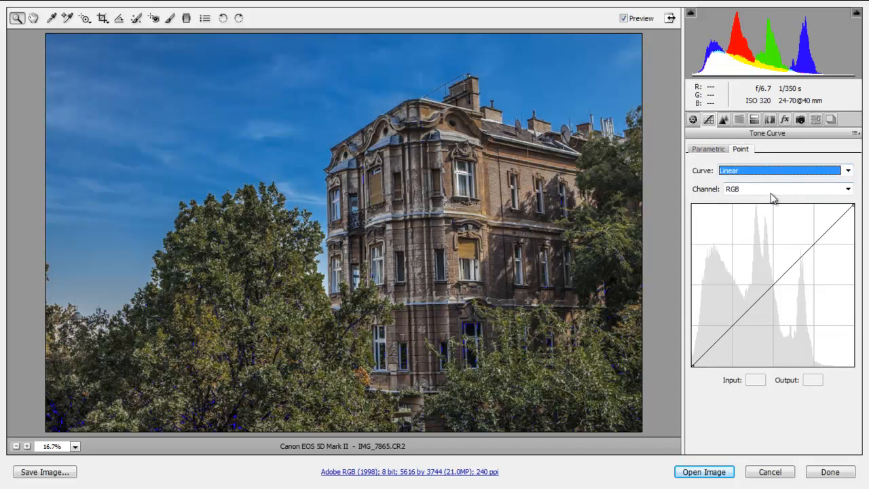
pyautogui.click(771, 192)
pyautogui.click(772, 195)
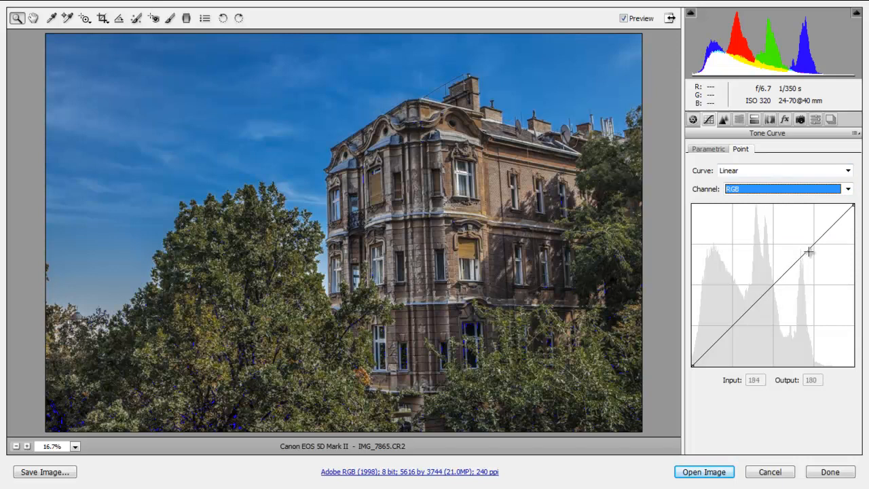
pyautogui.moveTo(811, 244); pyautogui.dragTo(808, 237)
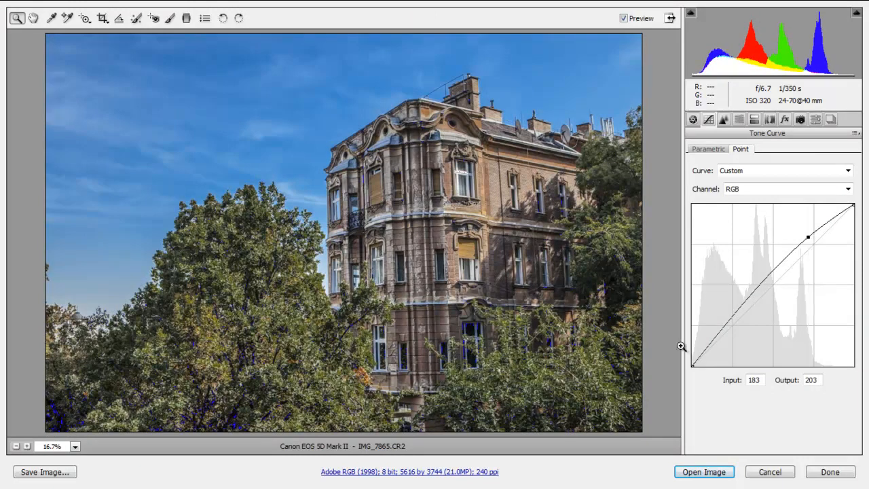
pyautogui.moveTo(722, 330); pyautogui.dragTo(726, 343)
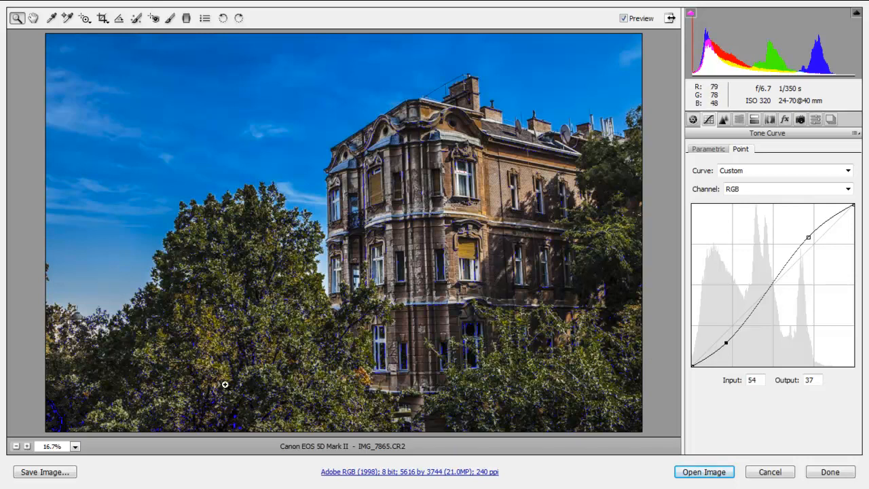
pyautogui.click(692, 17)
pyautogui.moveTo(691, 364); pyautogui.dragTo(689, 358)
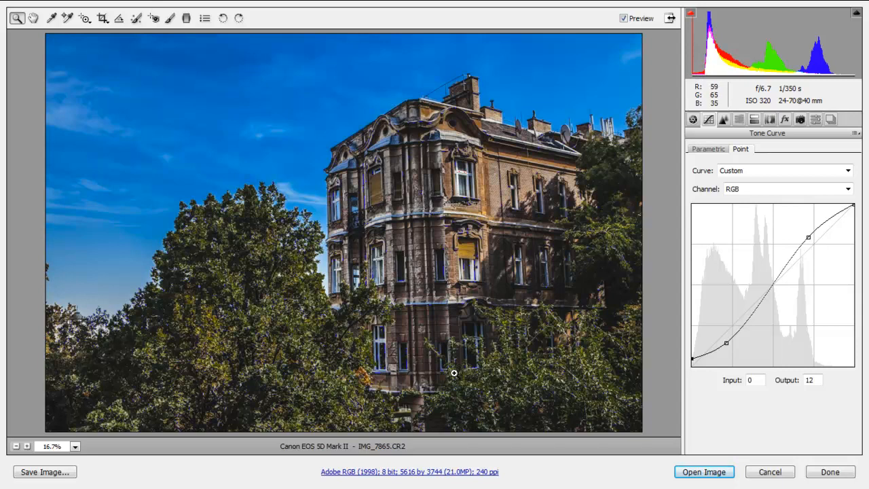
# Step: On the Blue channel point curve, add a midpoint at about 120/122 and a raised shadow point at about 45/53
pyautogui.click(754, 193)
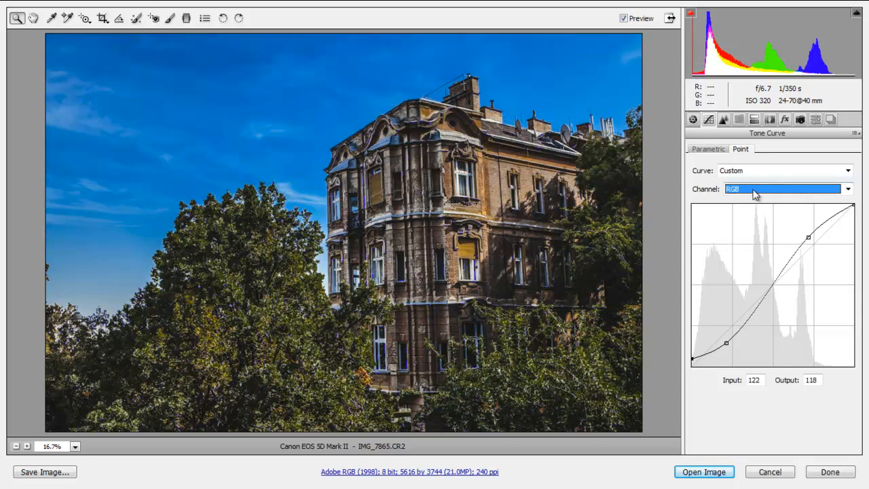
pyautogui.click(754, 192)
pyautogui.click(744, 234)
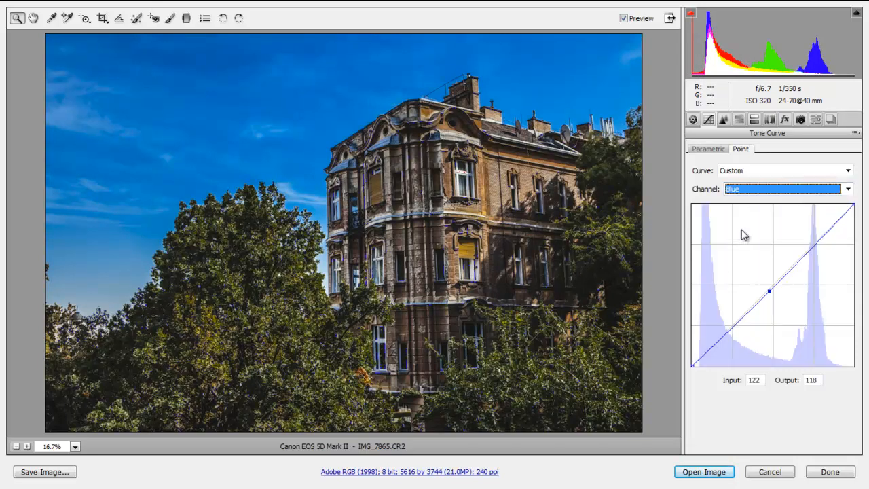
pyautogui.moveTo(768, 290); pyautogui.dragTo(768, 289)
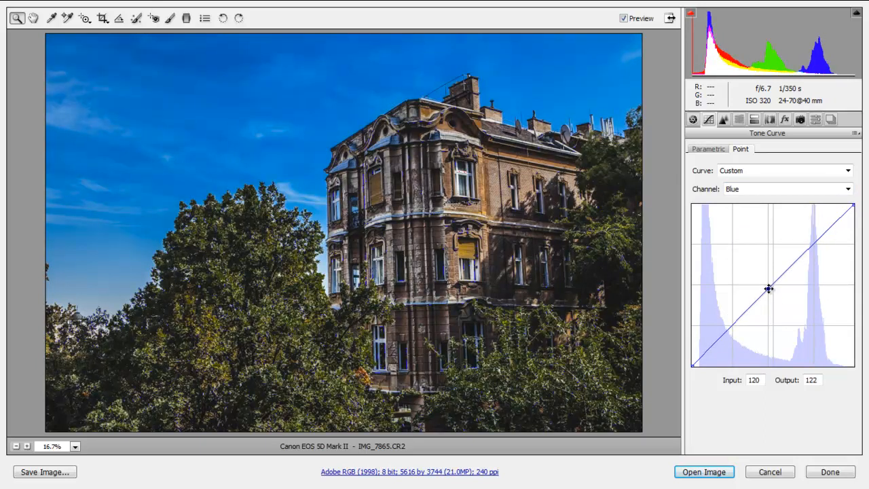
pyautogui.click(721, 337)
pyautogui.moveTo(720, 337)
pyautogui.mouseDown()
pyautogui.moveTo(731, 351)
pyautogui.moveTo(719, 332)
pyautogui.mouseUp()
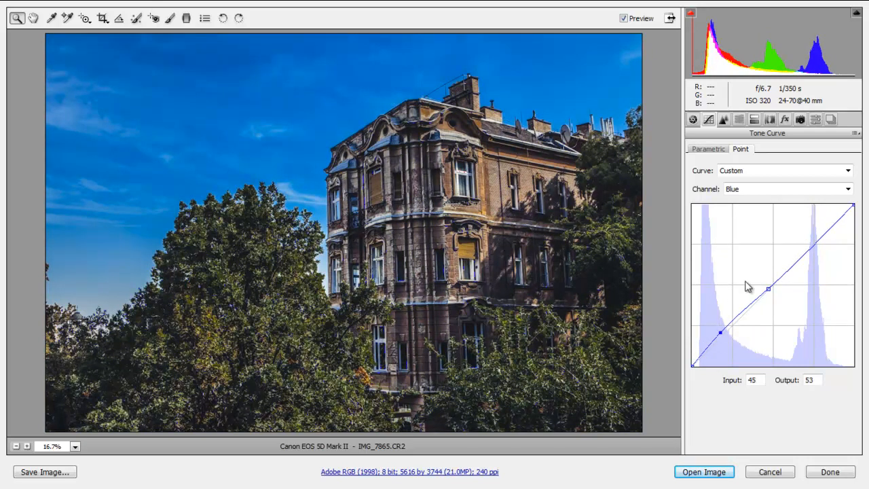
# Step: Pull down the Blue curve's highlights with a point near input 220 and shift its midpoint to input 112, output 107
pyautogui.moveTo(835, 233); pyautogui.dragTo(832, 238)
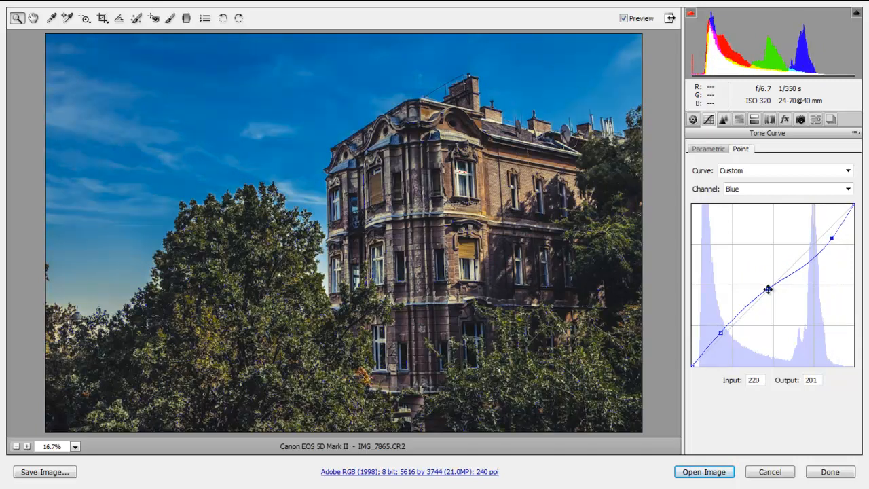
pyautogui.moveTo(768, 289); pyautogui.dragTo(762, 289)
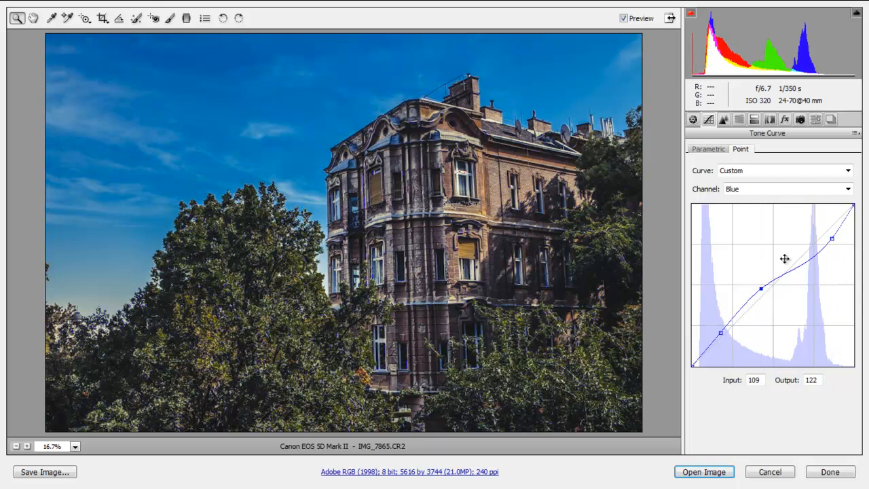
pyautogui.moveTo(832, 235); pyautogui.dragTo(835, 242)
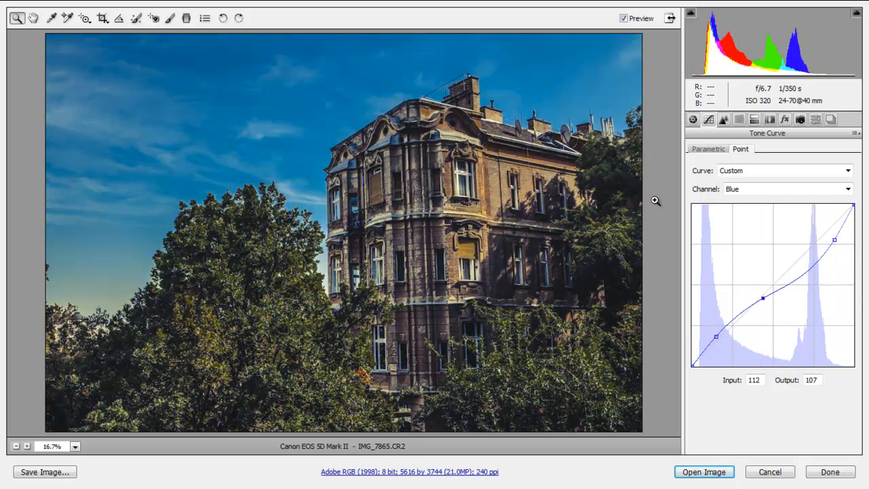
# Step: Straighten the photo with the Straighten tool along the near-vertical left edge of the building
pyautogui.click(120, 22)
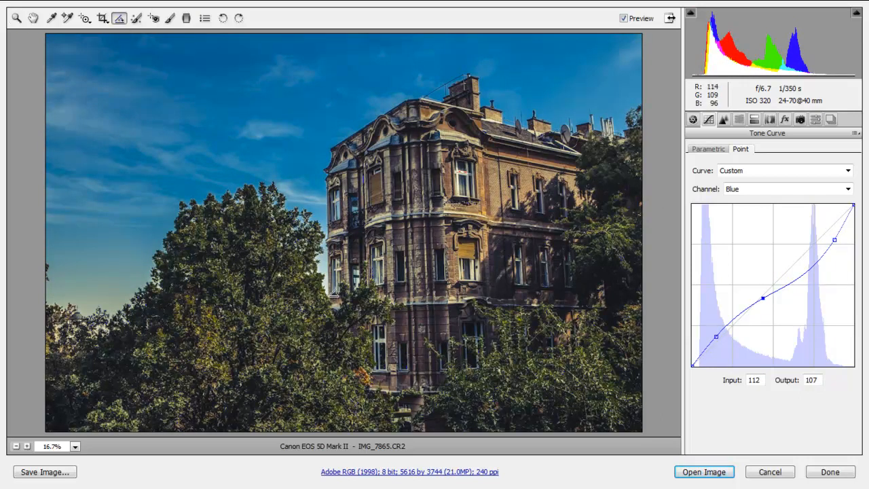
pyautogui.moveTo(333, 293); pyautogui.dragTo(324, 128)
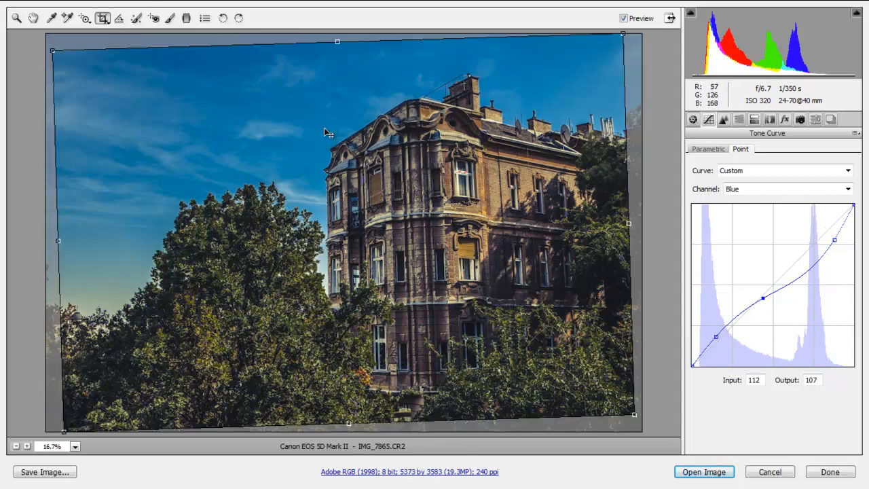
# Step: Apply the straightening, set the sharpening amount to 48 while viewing at 100%, and open the photo in Photoshop
pyautogui.press('z')
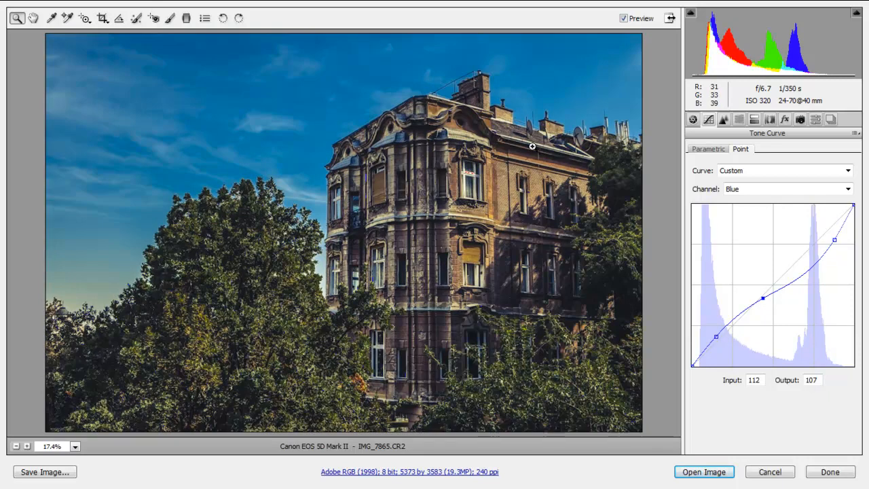
pyautogui.rightClick(335, 197)
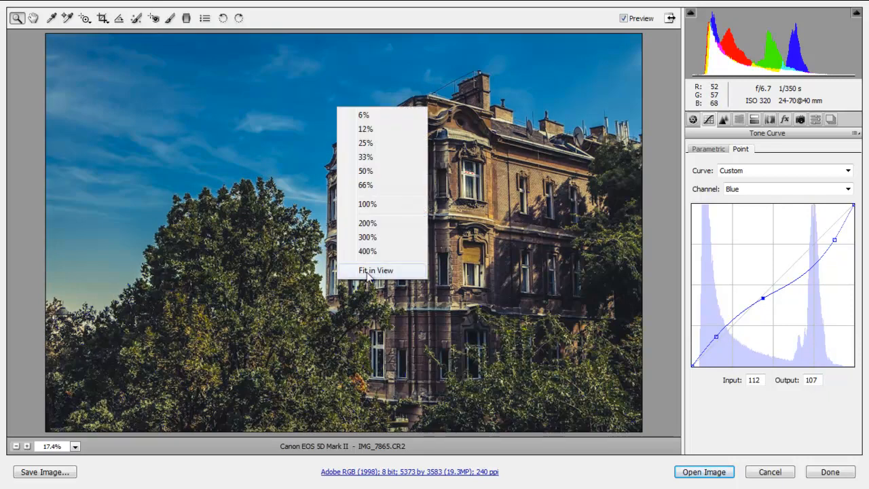
pyautogui.click(384, 204)
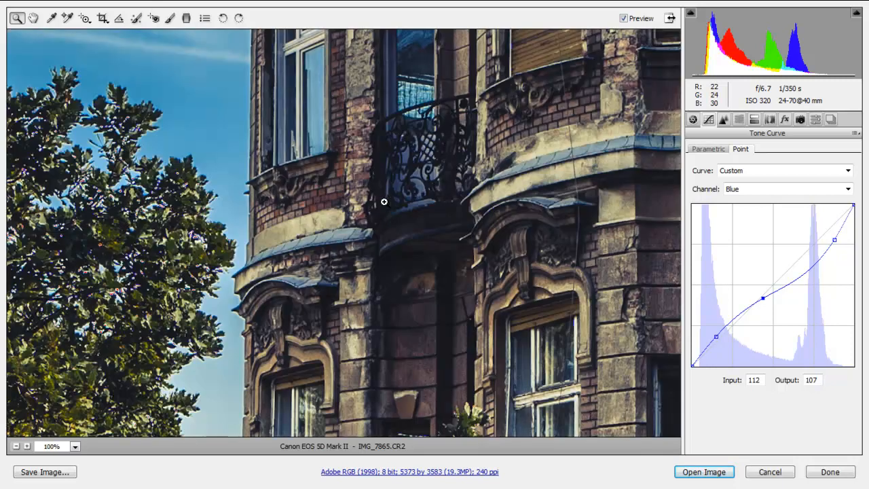
pyautogui.click(724, 120)
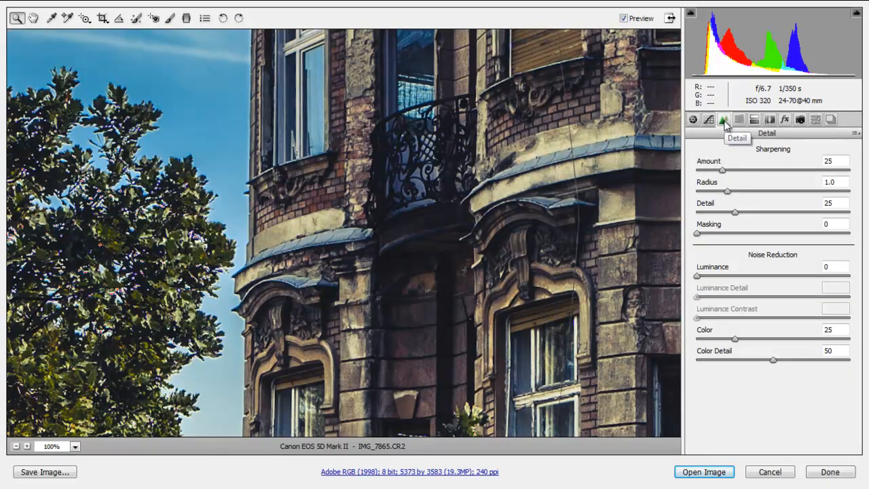
pyautogui.click(751, 170)
pyautogui.write('48')
pyautogui.click(721, 472)
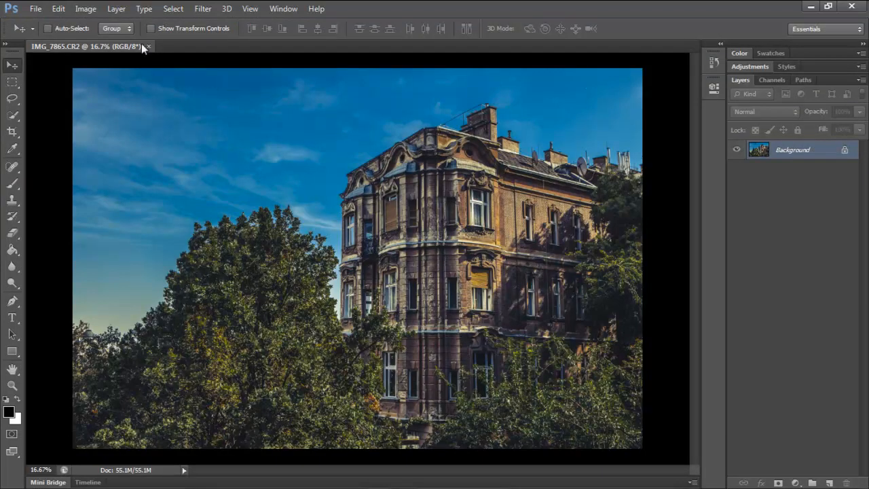
# Step: Place the texture file Textures_VD_0003 into the photo document
pyautogui.click(31, 8)
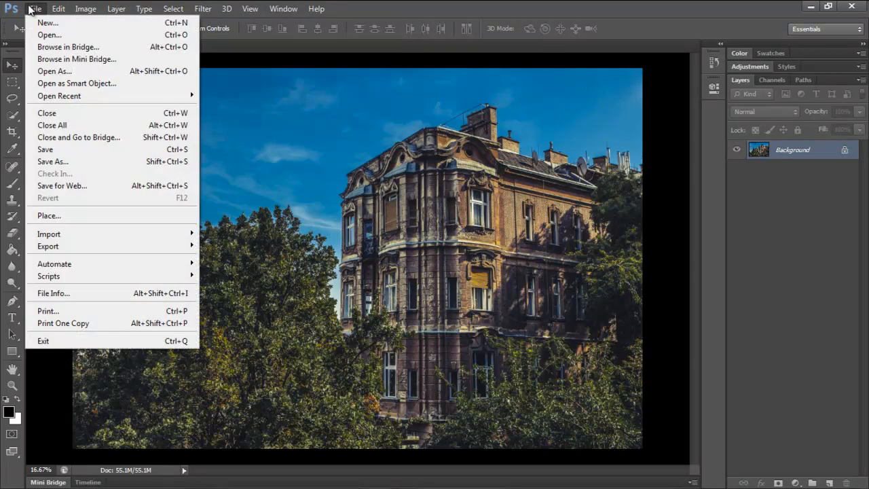
pyautogui.click(61, 215)
pyautogui.click(382, 80)
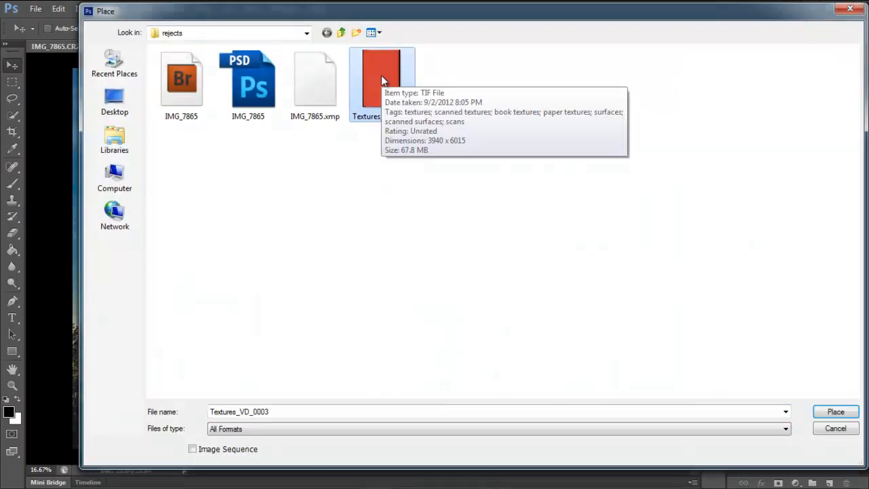
pyautogui.click(836, 412)
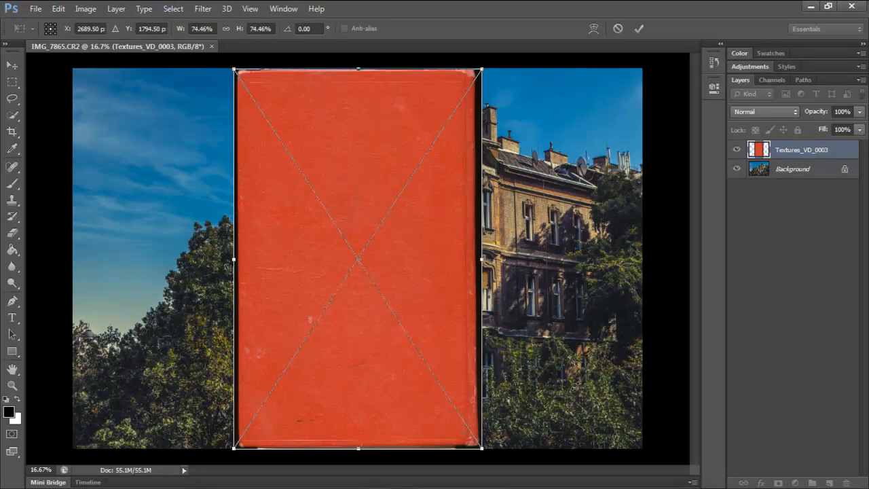
# Step: Rotate the placed texture to -90°, align it with the photo's upper-left corner and scale it to about 118% to cover the photo
pyautogui.moveTo(604, 325); pyautogui.dragTo(444, 122)
pyautogui.moveTo(354, 235); pyautogui.dragTo(257, 160)
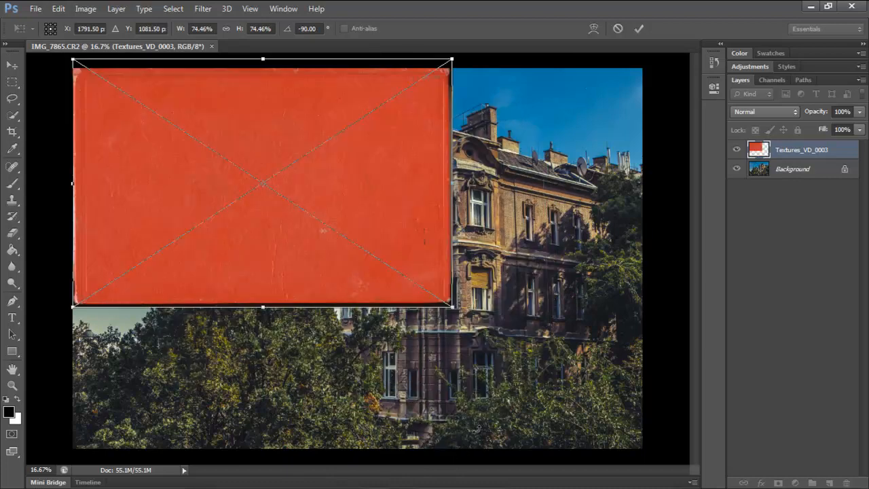
pyautogui.moveTo(452, 307); pyautogui.dragTo(673, 453)
pyautogui.press('Return')
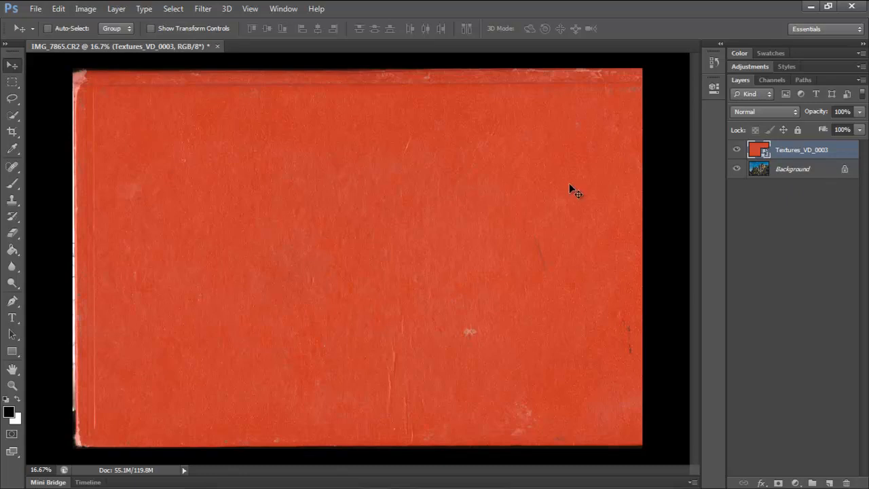
pyautogui.hotkey('ctrl', 't')
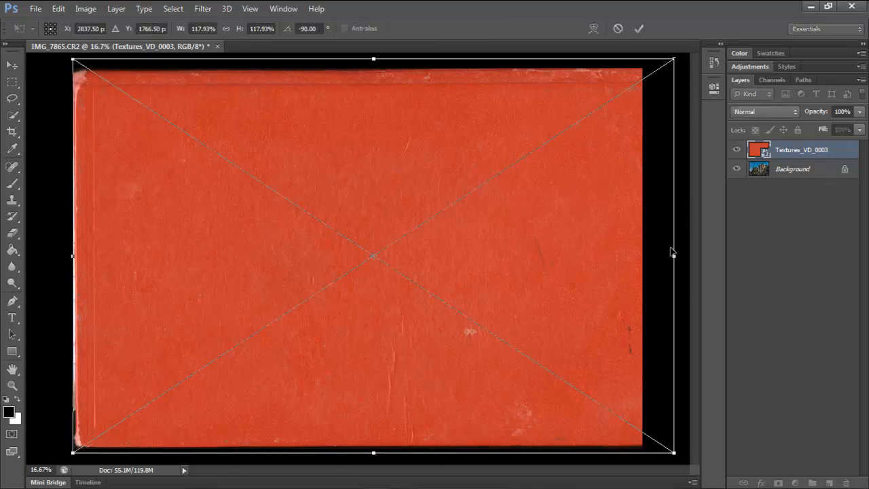
pyautogui.press('Return')
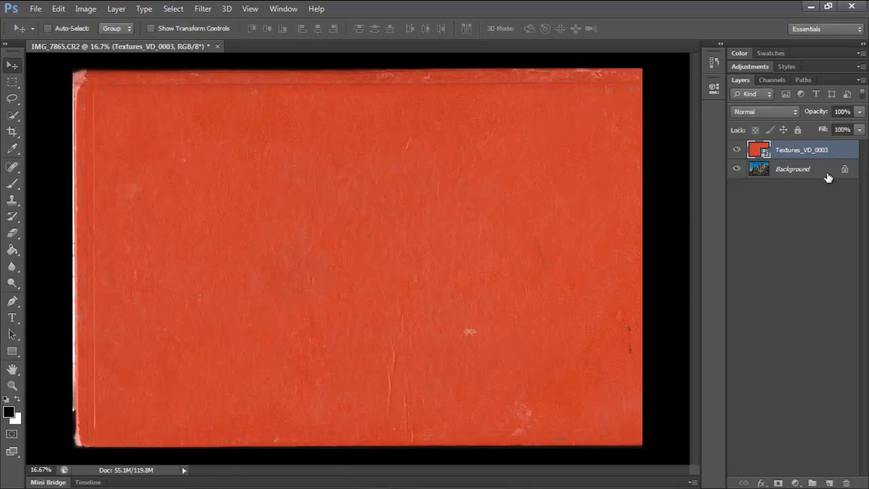
# Step: Convert the Background into a regular layer and widen the canvas to 25 inches, anchored at the middle of the left edge
pyautogui.doubleClick(827, 174)
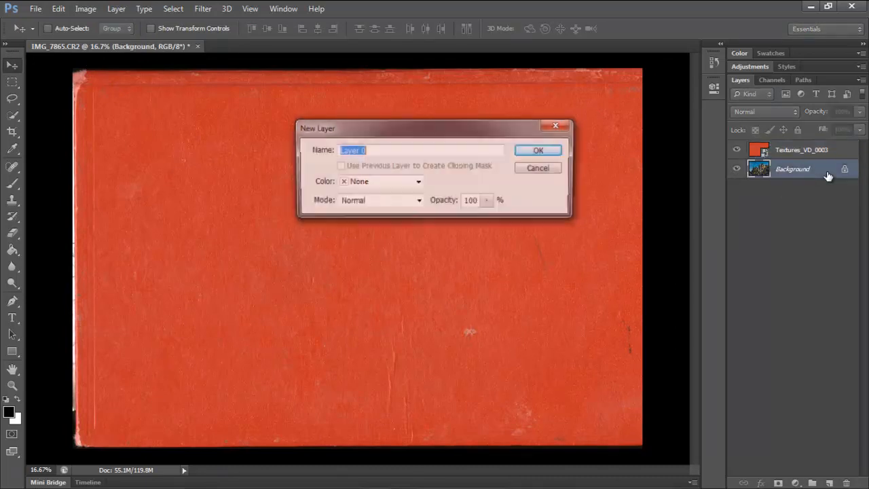
pyautogui.click(540, 150)
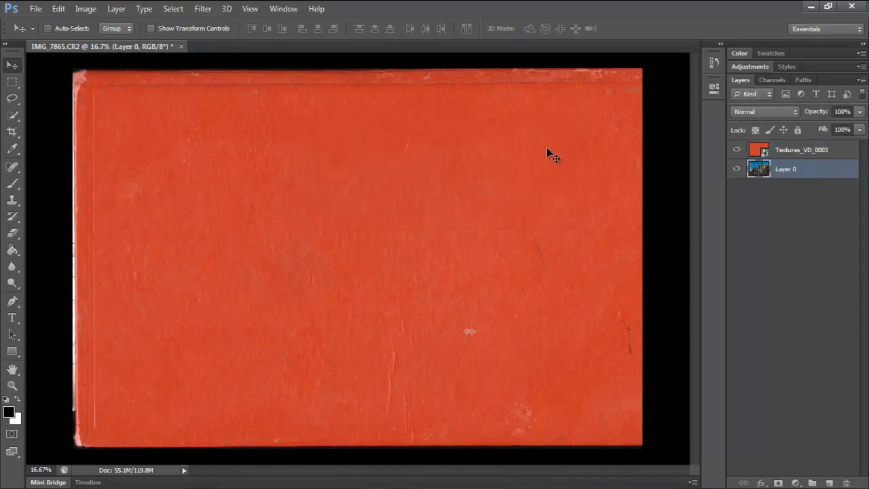
pyautogui.click(89, 9)
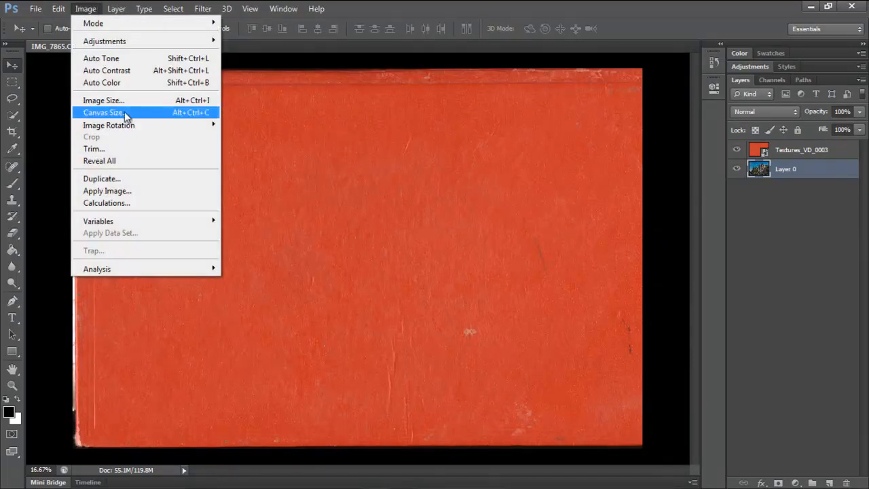
pyautogui.click(103, 113)
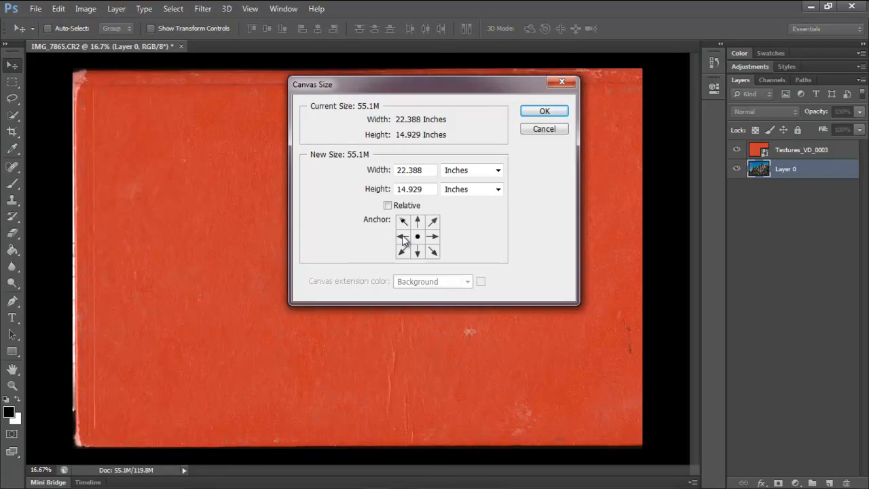
pyautogui.click(402, 237)
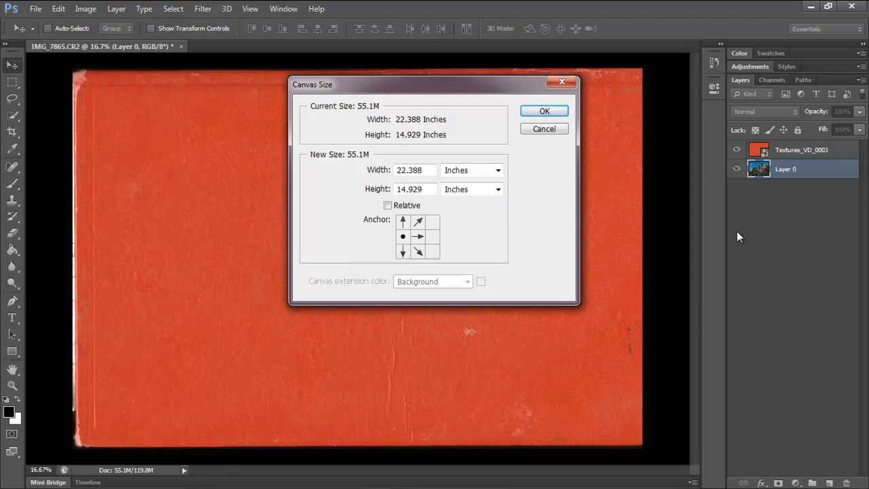
pyautogui.moveTo(428, 170); pyautogui.dragTo(323, 170)
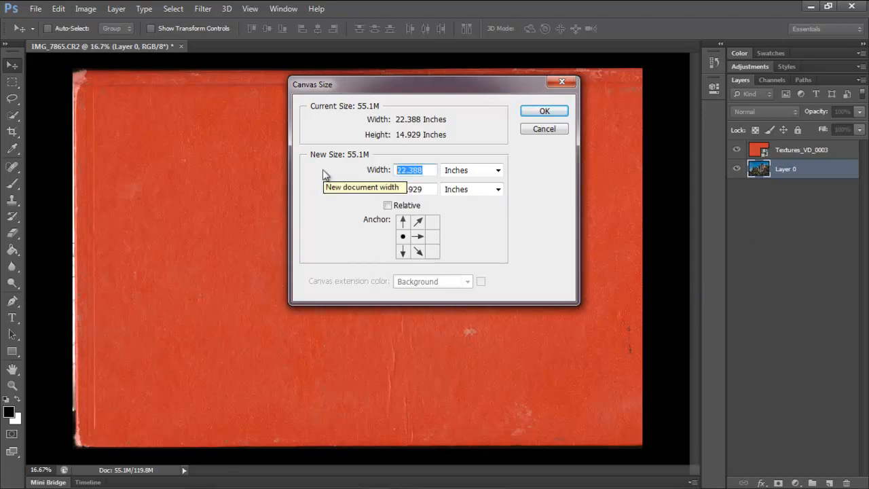
pyautogui.write('25')
pyautogui.click(543, 113)
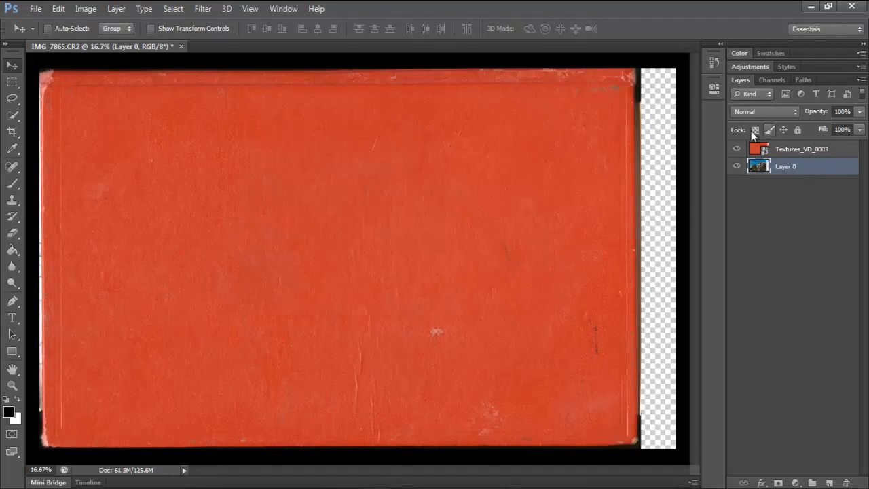
# Step: Move the photo layer above the texture layer and clip it to the texture
pyautogui.moveTo(817, 167)
pyautogui.mouseDown()
pyautogui.moveTo(808, 148)
pyautogui.moveTo(818, 159)
pyautogui.mouseUp()
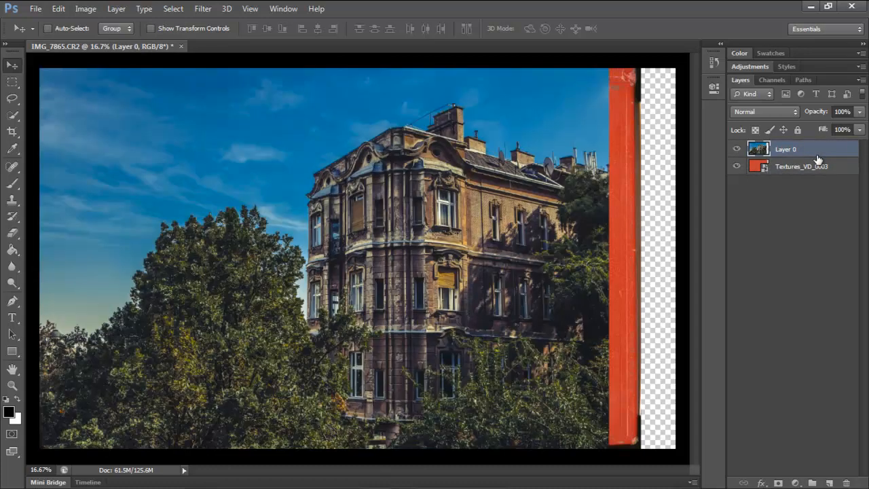
pyautogui.press('alt')
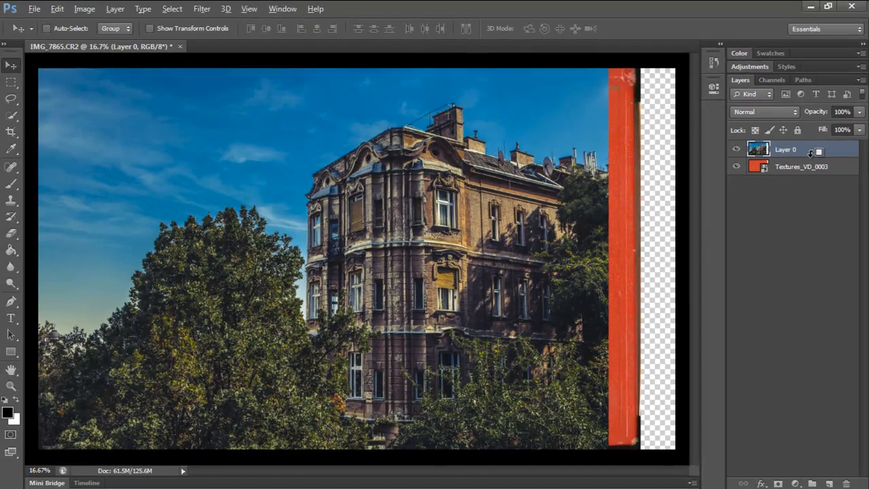
pyautogui.keyDown('alt'); pyautogui.click(810, 154); pyautogui.keyUp('alt')
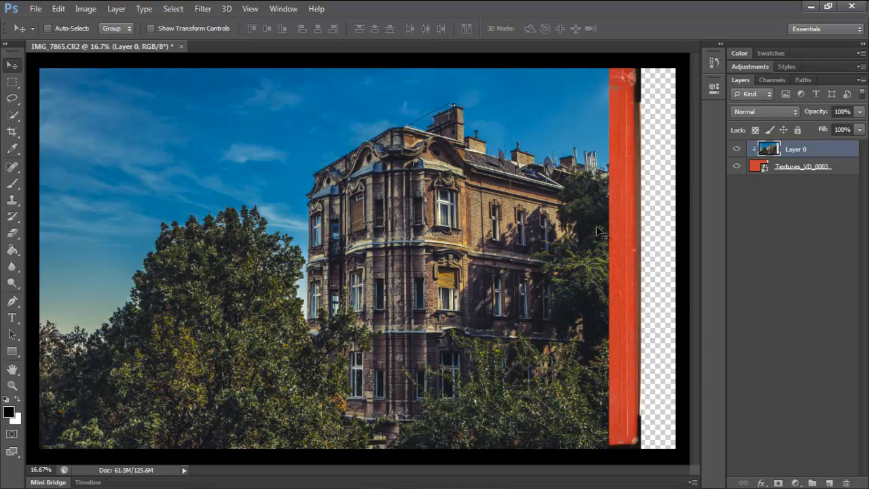
# Step: Scale the texture layer down so its upper-right corner lies just inside the photo's upper-right corner
pyautogui.click(808, 170)
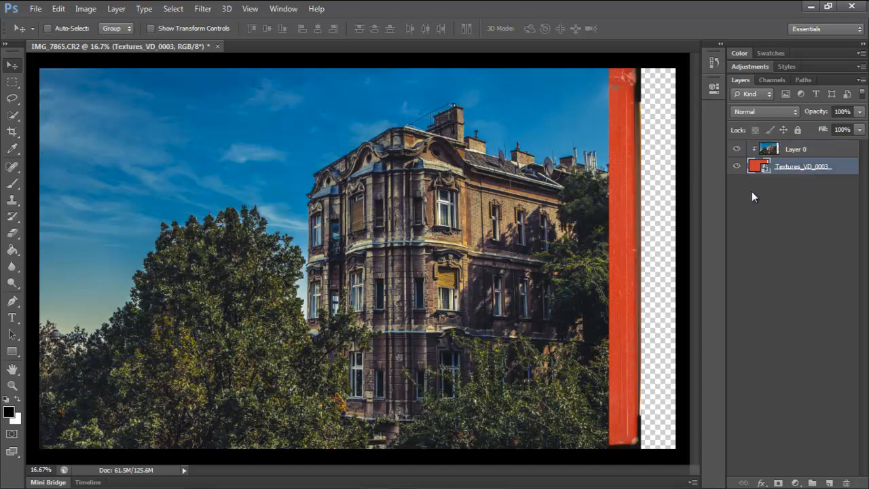
pyautogui.hotkey('ctrl', 't')
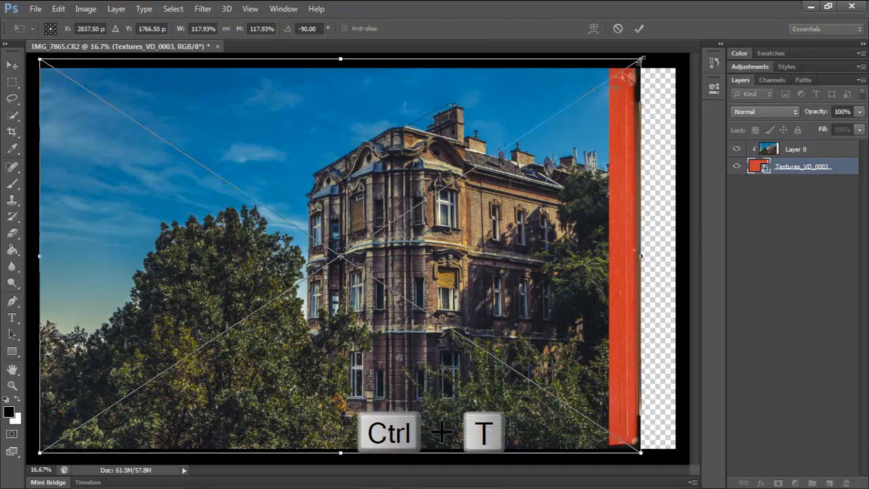
pyautogui.moveTo(640, 57); pyautogui.dragTo(606, 82)
pyautogui.press('Return')
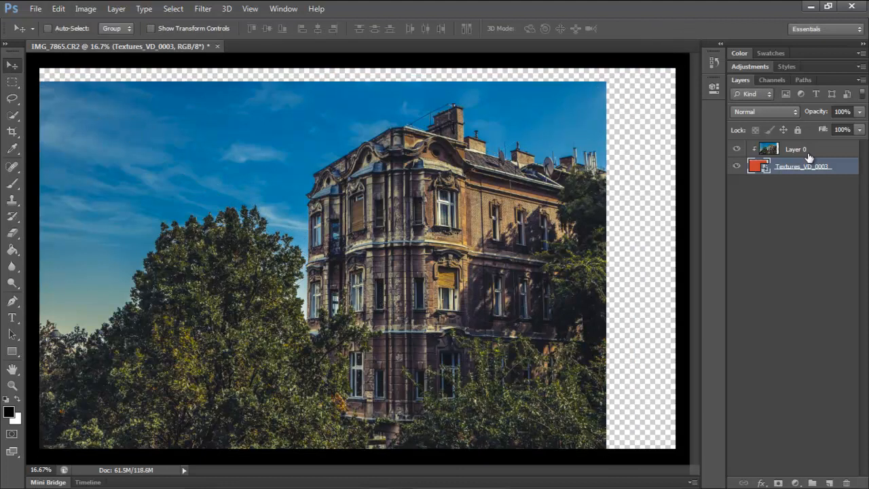
# Step: Move the photo and texture layers together to the right, roughly centring them on the canvas
pyautogui.keyDown('shift'); pyautogui.click(815, 152); pyautogui.keyUp('shift')
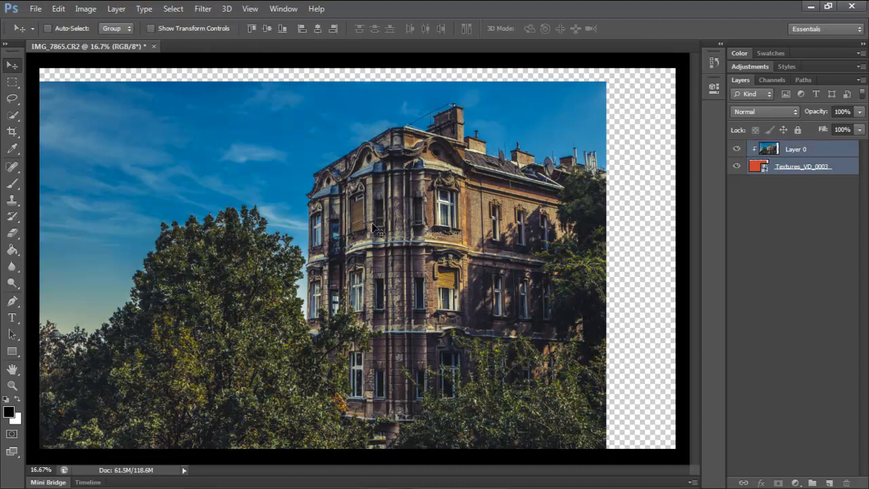
pyautogui.moveTo(385, 220); pyautogui.dragTo(429, 216)
# Step: Load the texture layer's outline as a selection, crop the image to it and deselect
pyautogui.click(787, 166)
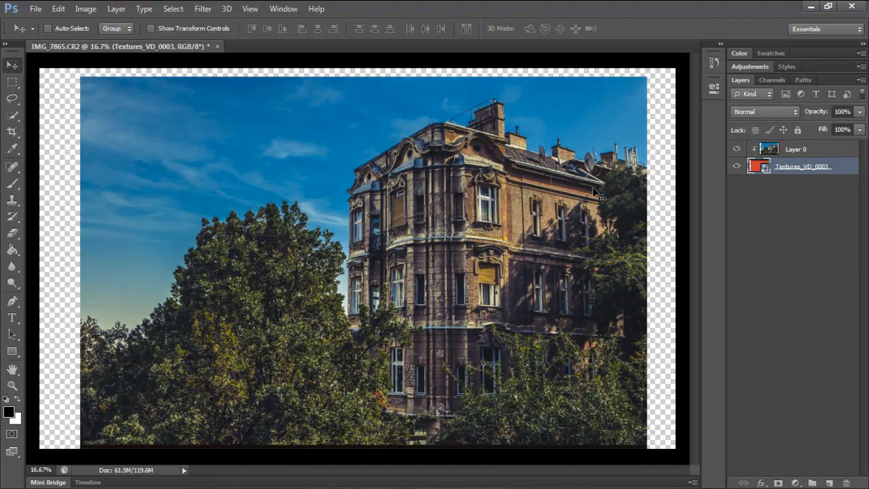
pyautogui.press('ctrl')
pyautogui.keyDown('ctrl'); pyautogui.click(766, 172); pyautogui.keyUp('ctrl')
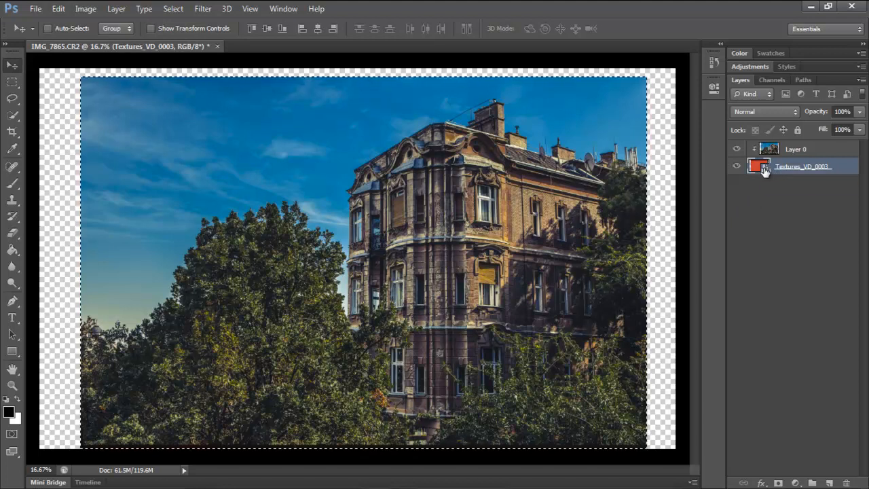
pyautogui.click(86, 9)
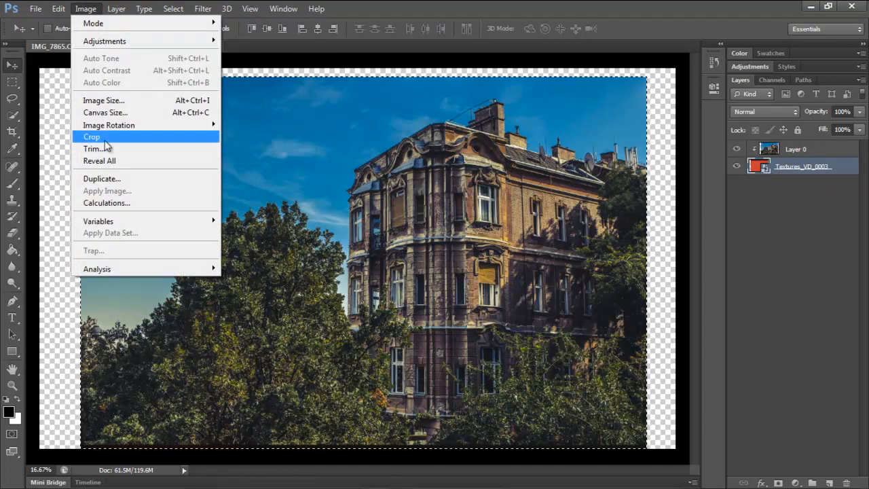
pyautogui.click(105, 139)
pyautogui.hotkey('ctrl', 'd')
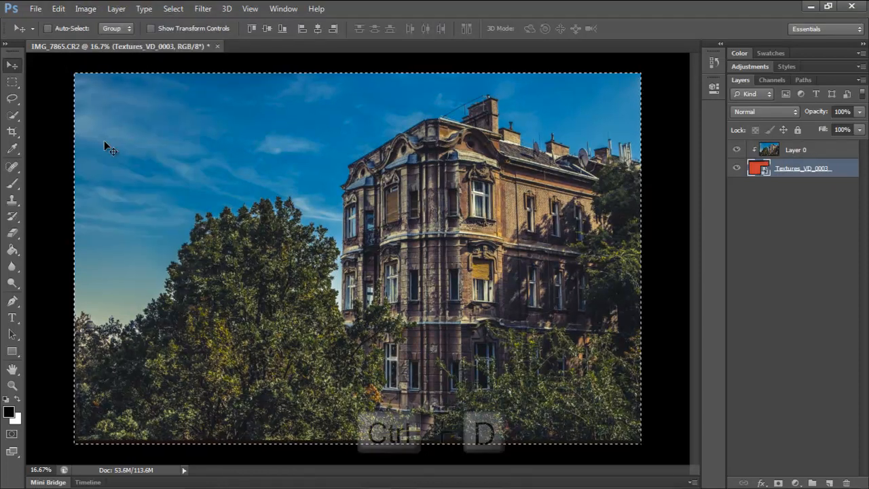
pyautogui.hotkey('ctrl', 'd')
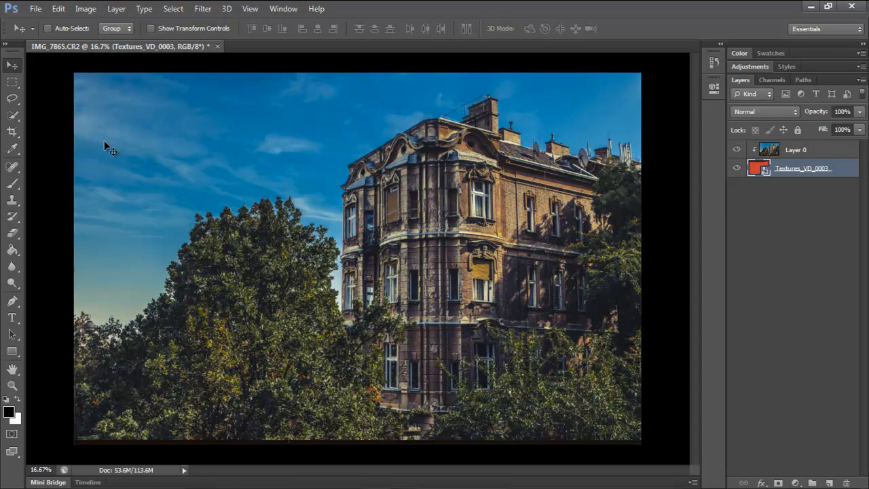
# Step: Rename the texture layer as Book and the photo layer as Building
pyautogui.doubleClick(822, 170)
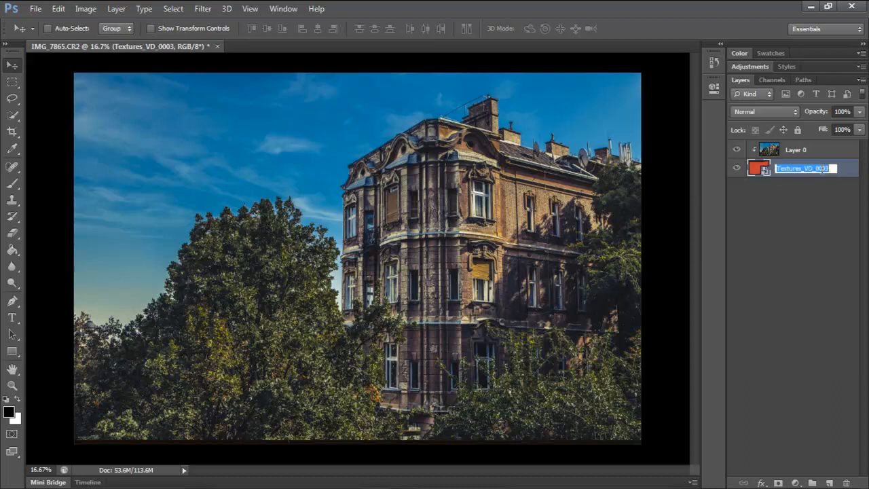
pyautogui.write('Book')
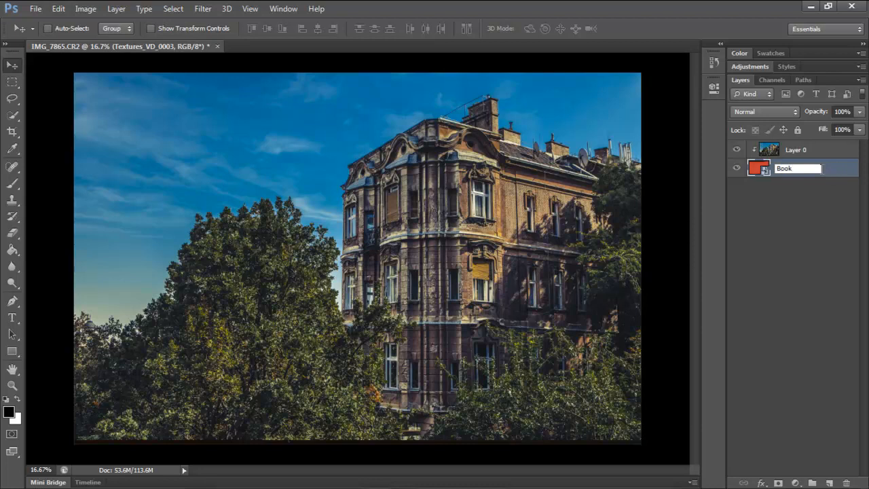
pyautogui.press('Return')
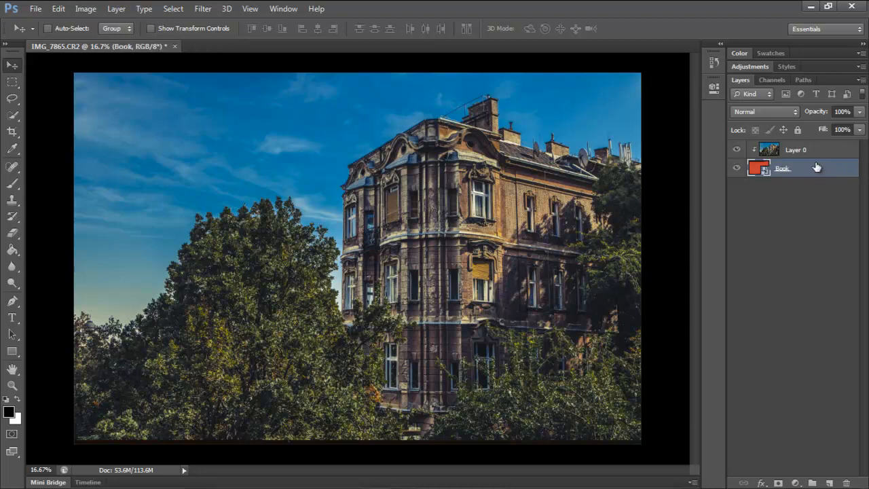
pyautogui.doubleClick(798, 150)
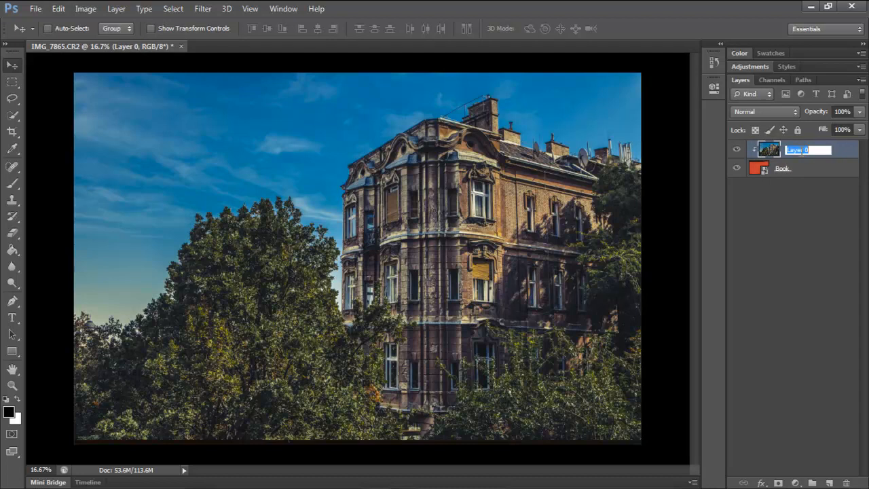
pyautogui.write('Building')
pyautogui.press('Return')
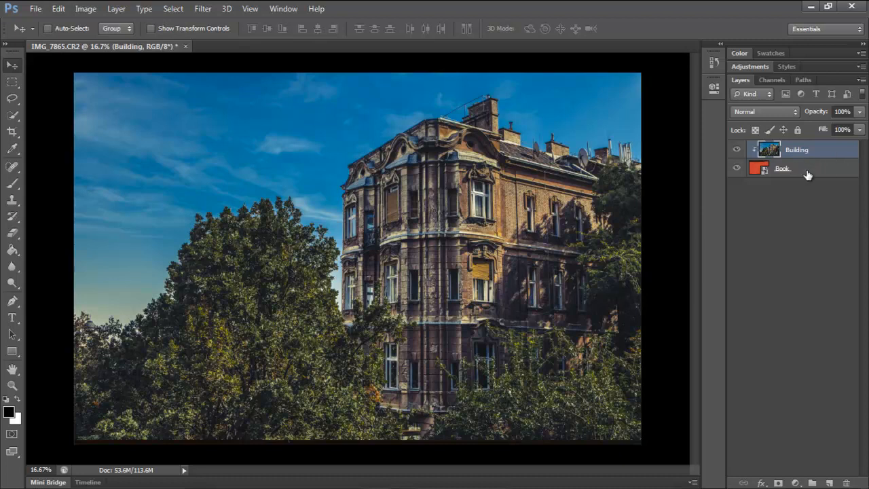
# Step: Rasterize the Book layer and desaturate it with Hue/Saturation, setting Saturation to -100
pyautogui.click(807, 174)
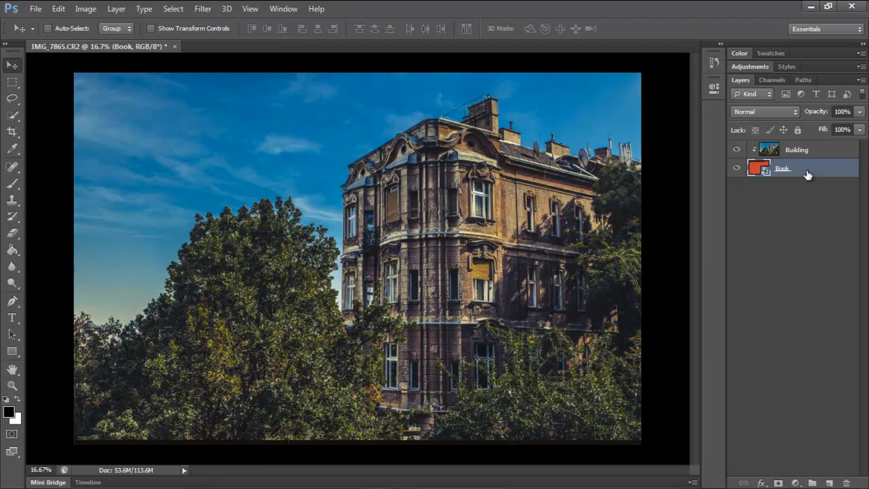
pyautogui.rightClick(808, 174)
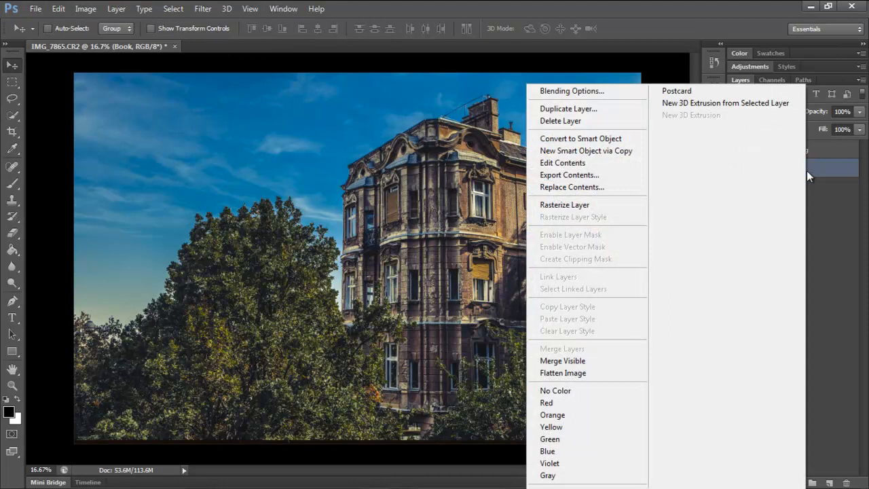
pyautogui.click(588, 204)
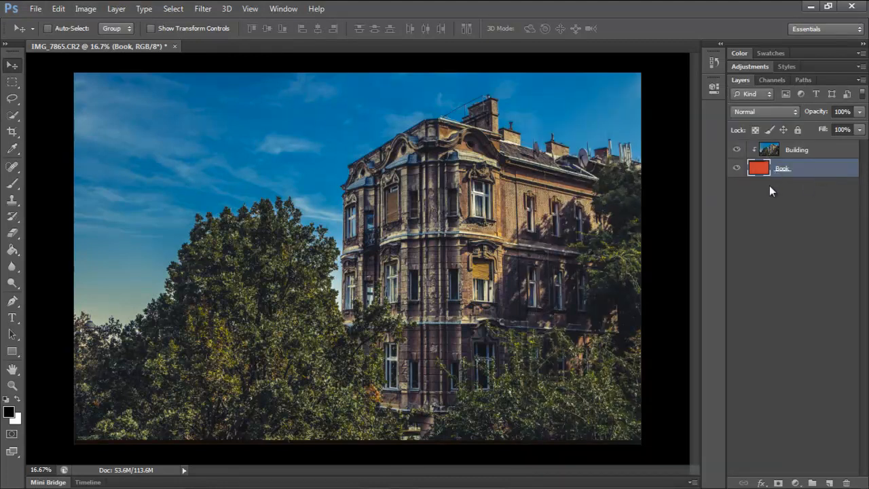
pyautogui.hotkey('ctrl', 'u')
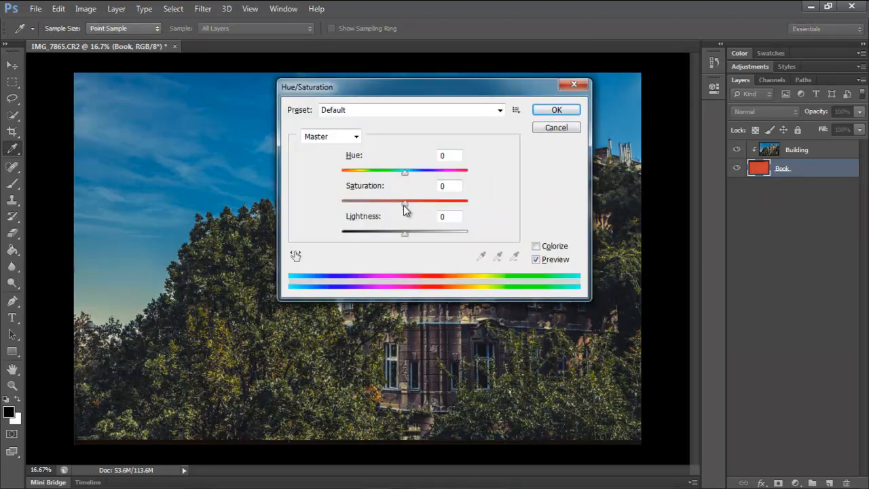
pyautogui.moveTo(406, 204); pyautogui.dragTo(294, 189)
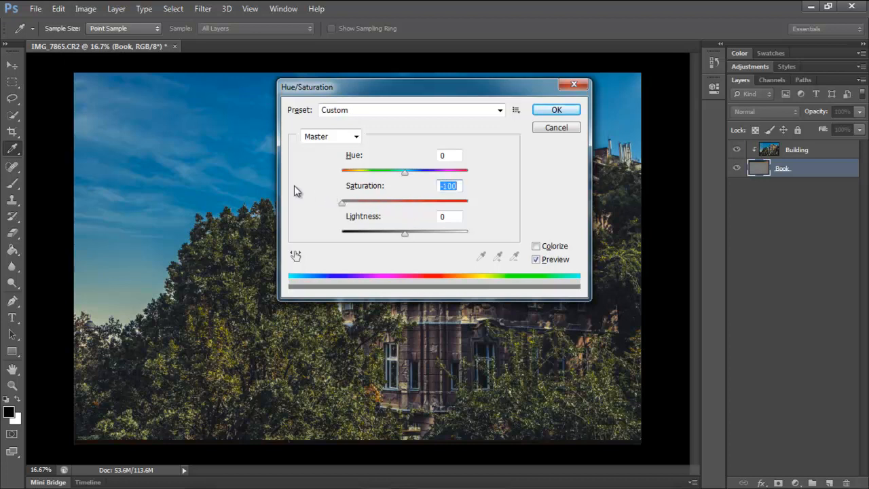
pyautogui.click(556, 110)
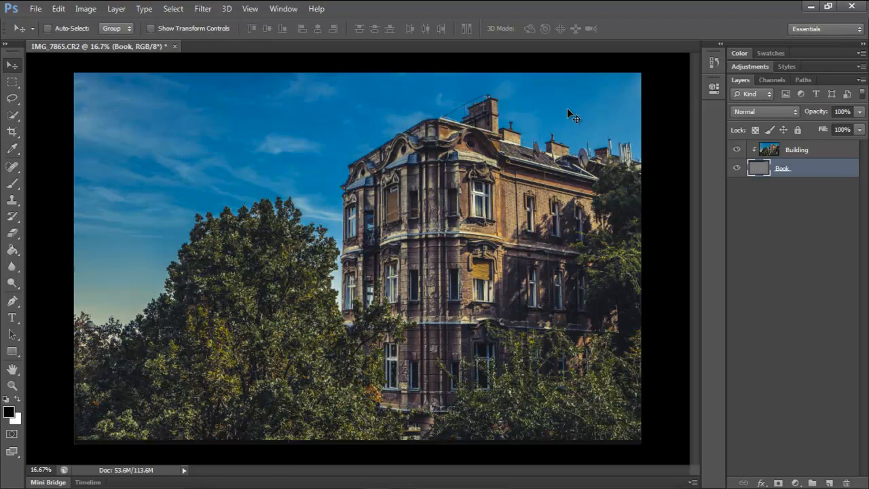
# Step: Try the Multiply and Screen blend modes on the Building layer, and settle on Overlay
pyautogui.click(834, 151)
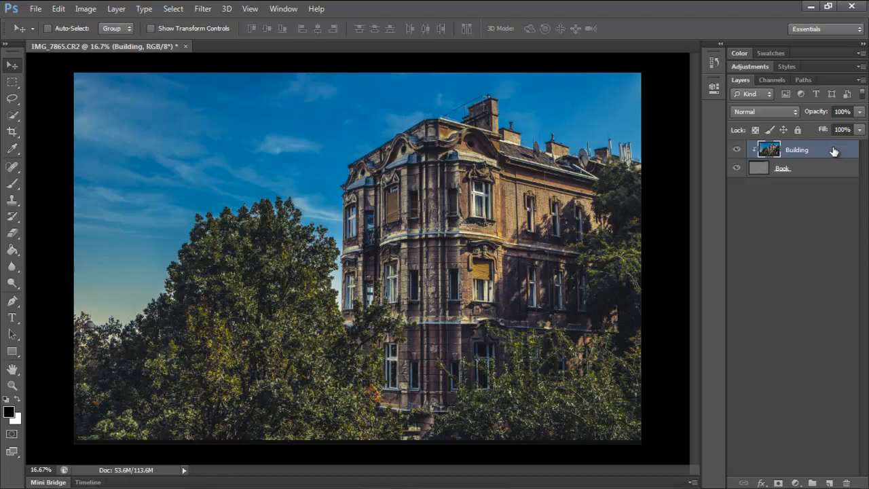
pyautogui.click(792, 112)
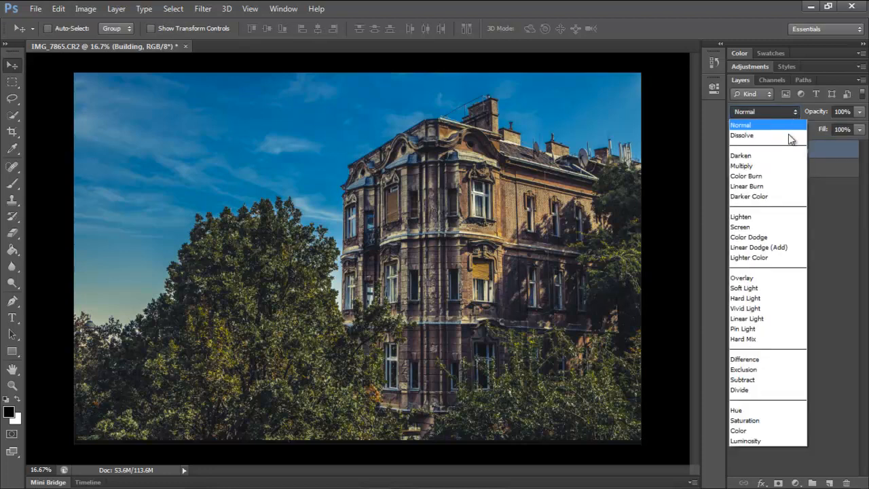
pyautogui.click(776, 167)
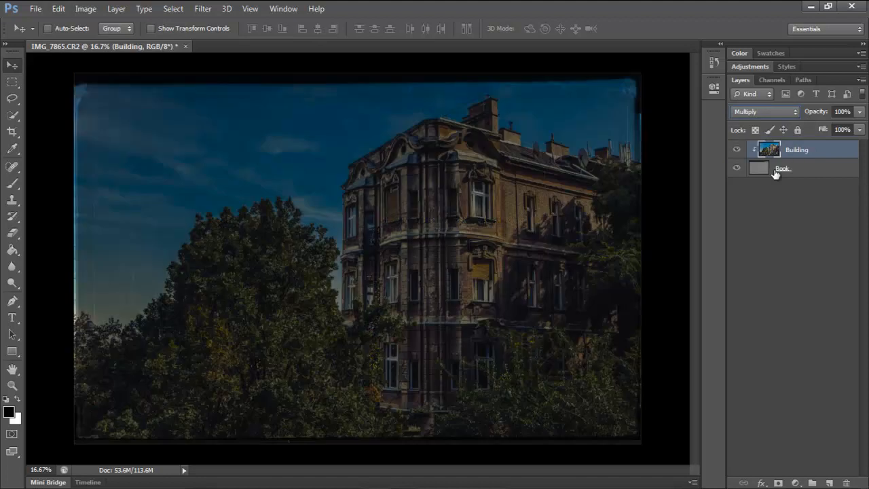
pyautogui.click(779, 113)
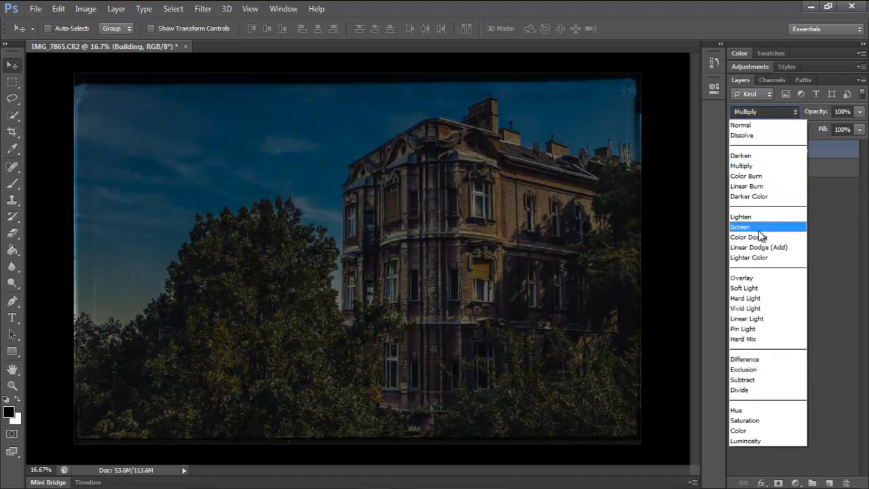
pyautogui.click(759, 230)
pyautogui.click(789, 113)
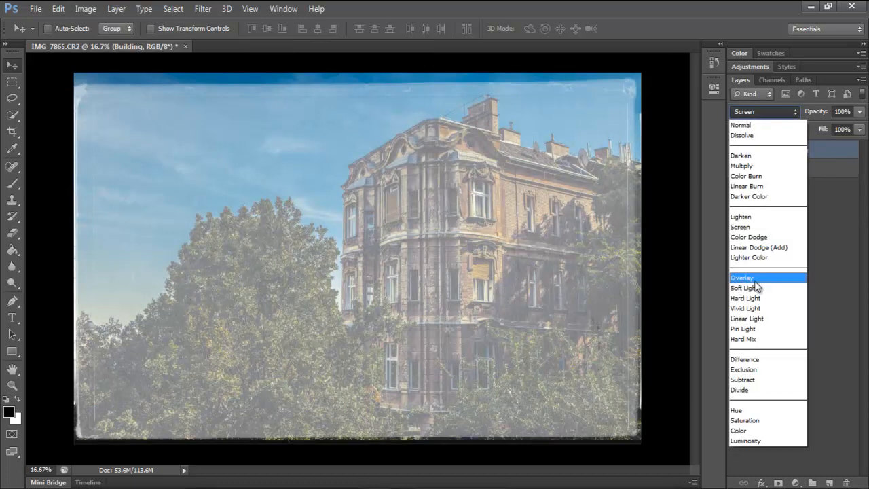
pyautogui.click(754, 278)
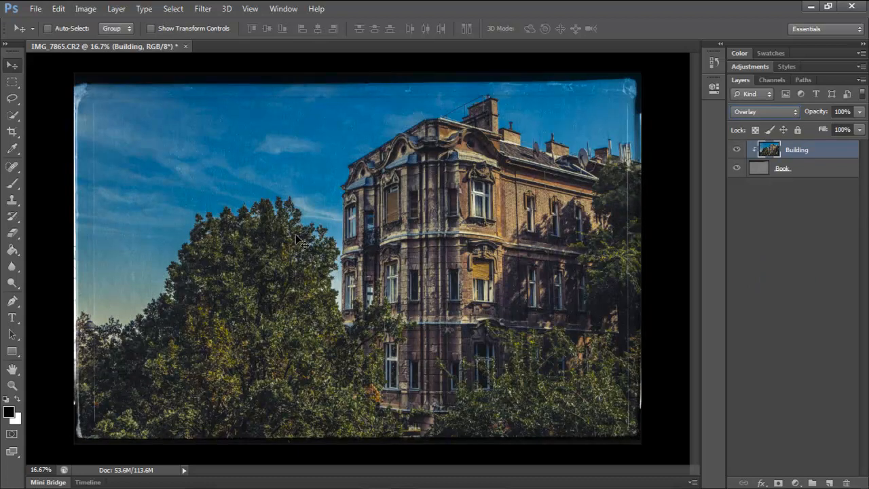
# Step: Examine the texture effect up close across the sky, photo edges, trees and building facade
pyautogui.hotkey('ctrl', '+')
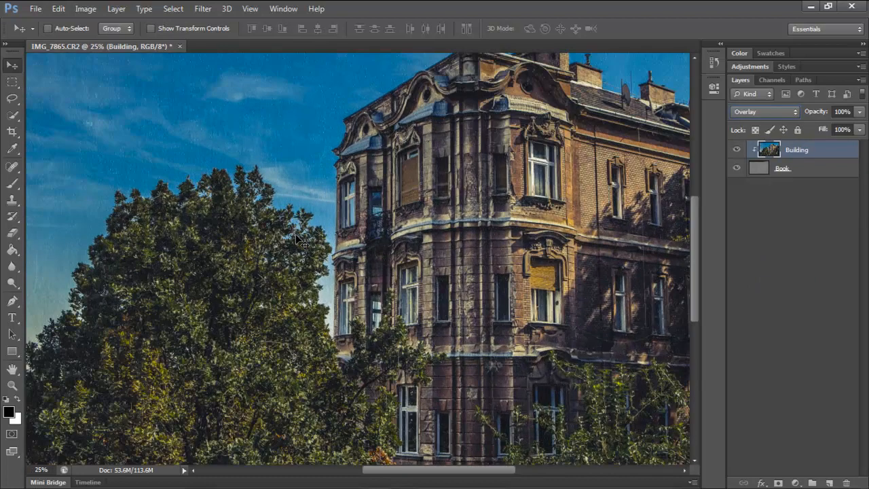
pyautogui.hotkey('ctrl', '+')
pyautogui.hotkey('ctrl', '+')
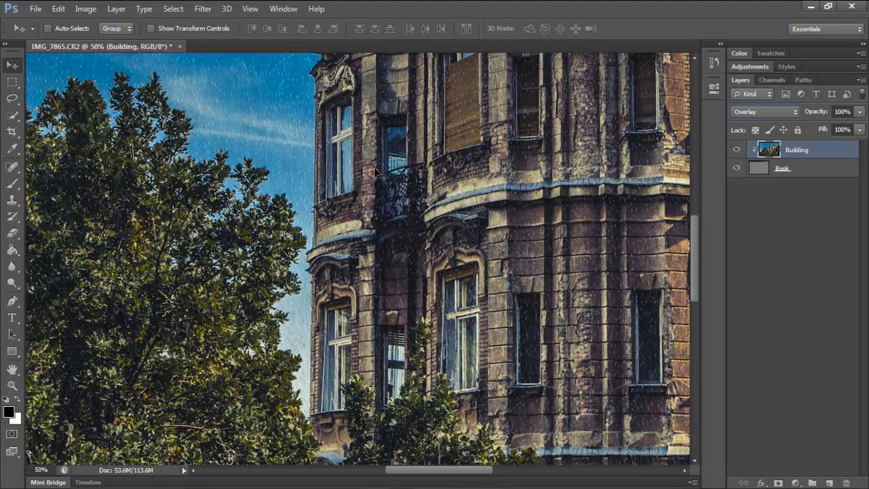
pyautogui.moveTo(346, 122); pyautogui.dragTo(499, 322)
pyautogui.moveTo(198, 169); pyautogui.dragTo(418, 211)
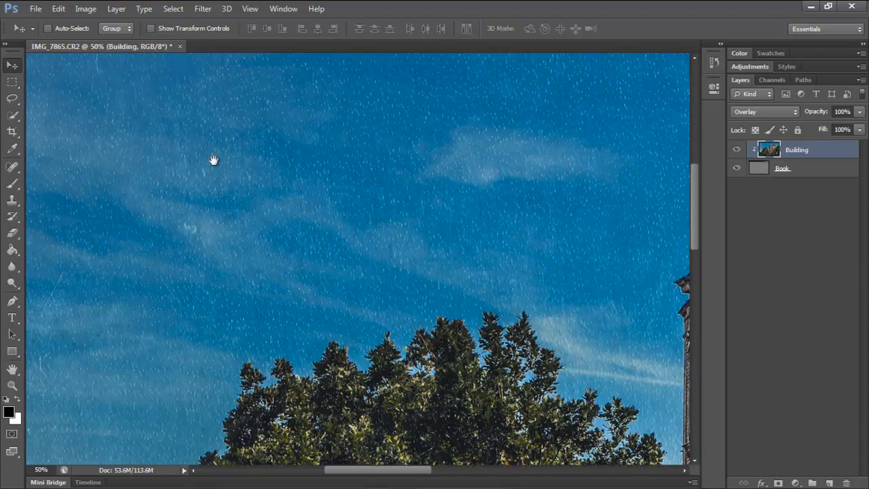
pyautogui.moveTo(181, 149); pyautogui.dragTo(391, 219)
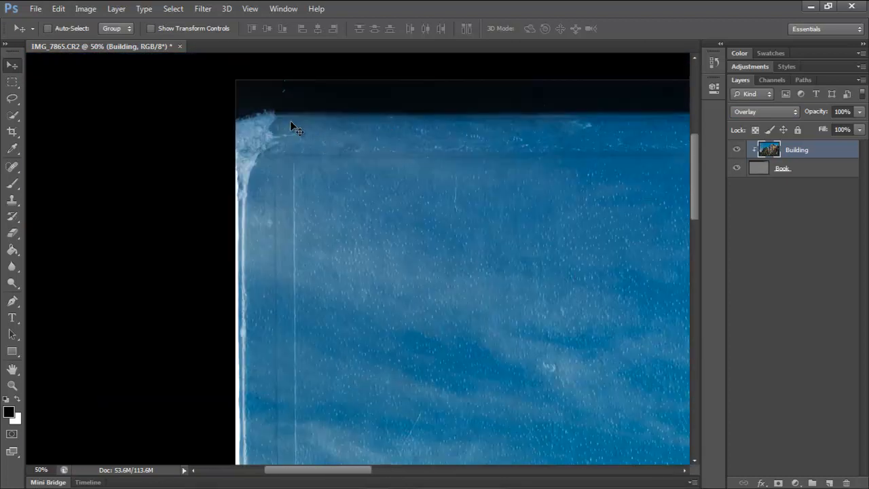
pyautogui.moveTo(314, 265); pyautogui.dragTo(301, 188)
pyautogui.moveTo(295, 369); pyautogui.dragTo(296, 238)
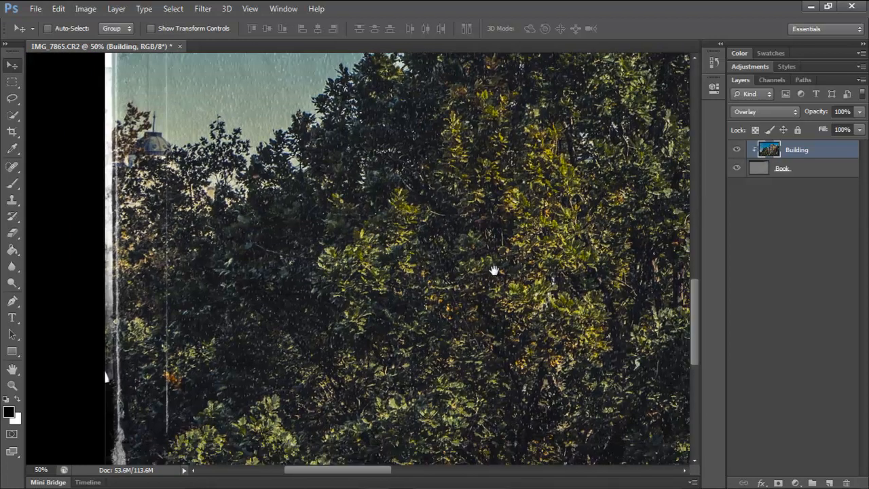
pyautogui.moveTo(493, 270); pyautogui.dragTo(299, 306)
pyautogui.moveTo(250, 170); pyautogui.dragTo(387, 272)
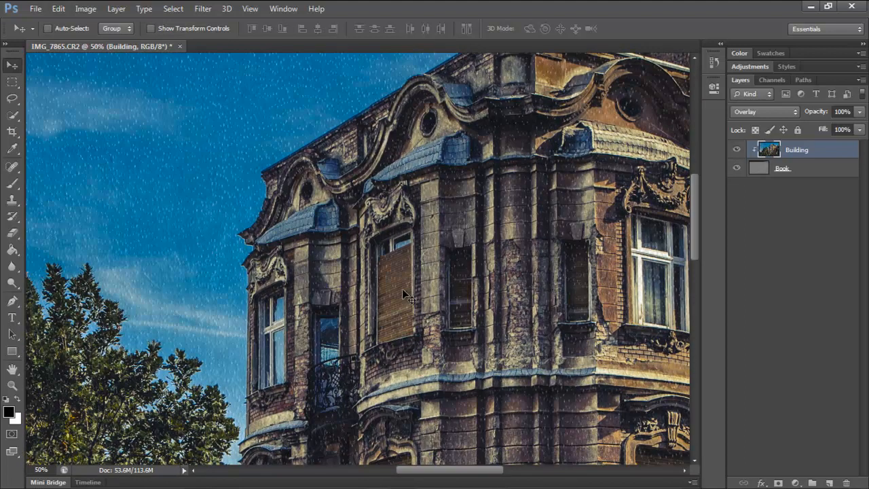
pyautogui.moveTo(547, 323); pyautogui.dragTo(458, 292)
pyautogui.hotkey('ctrl', '-')
pyautogui.hotkey('ctrl', '-')
pyautogui.hotkey('ctrl', '-')
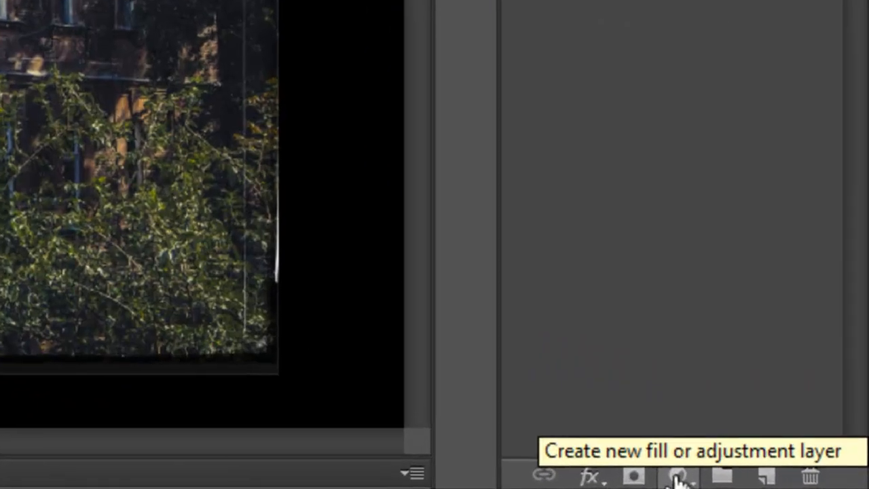
# Step: Add a Selective Color adjustment layer and set its Blacks to Cyan +3, Magenta +7, Yellow +2 and Black -3
pyautogui.click(677, 479)
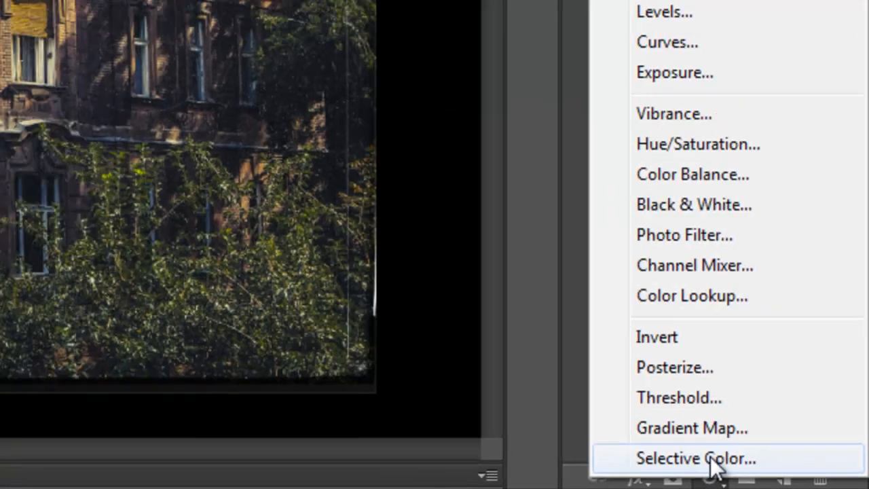
pyautogui.click(679, 453)
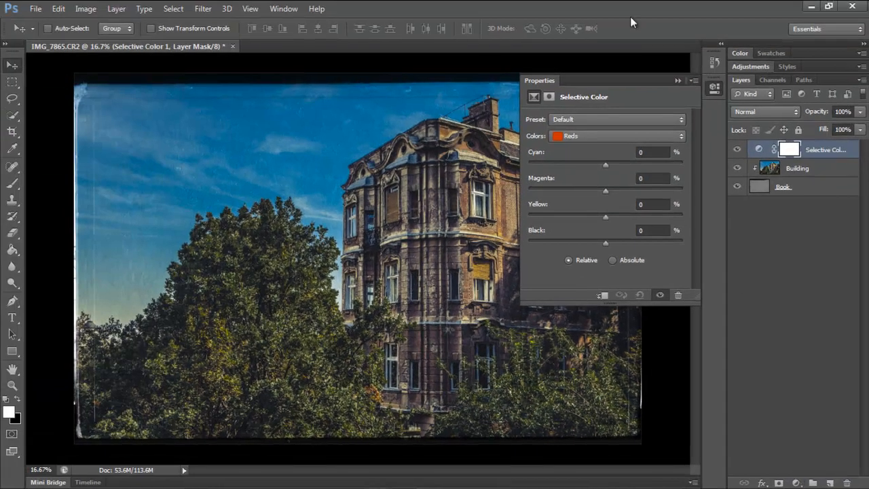
pyautogui.click(590, 135)
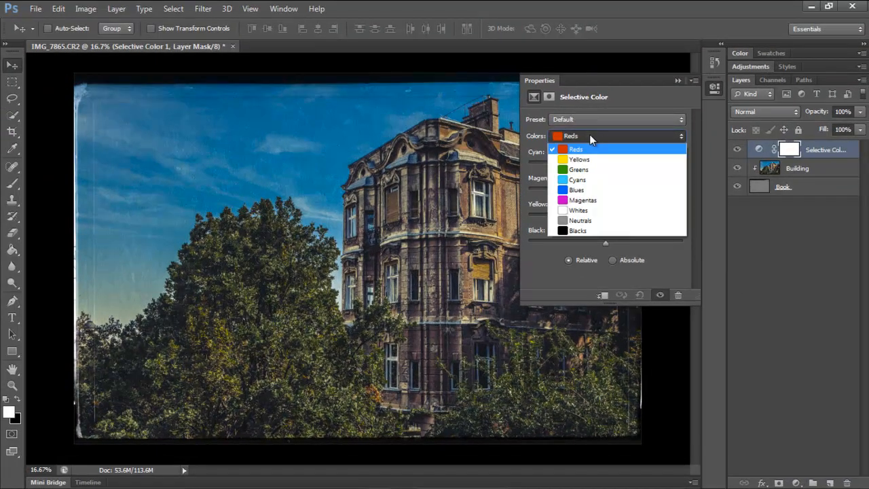
pyautogui.click(570, 230)
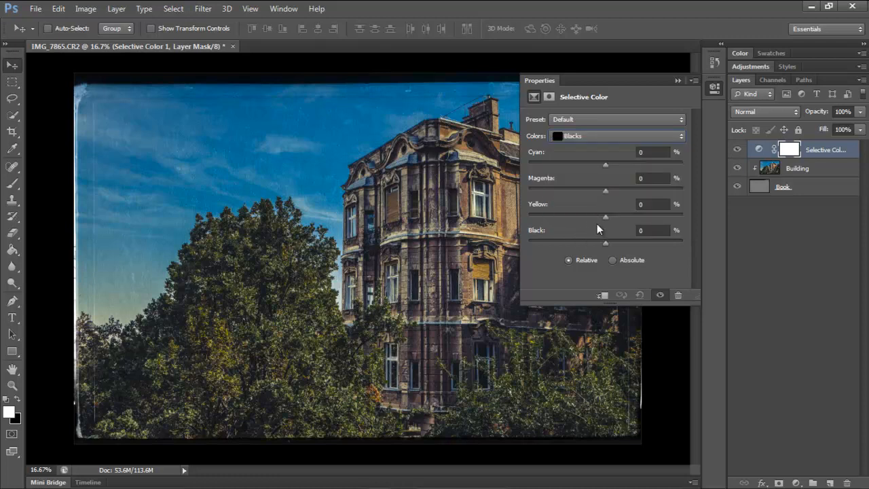
pyautogui.moveTo(606, 243)
pyautogui.mouseDown()
pyautogui.moveTo(615, 243)
pyautogui.moveTo(602, 240)
pyautogui.mouseUp()
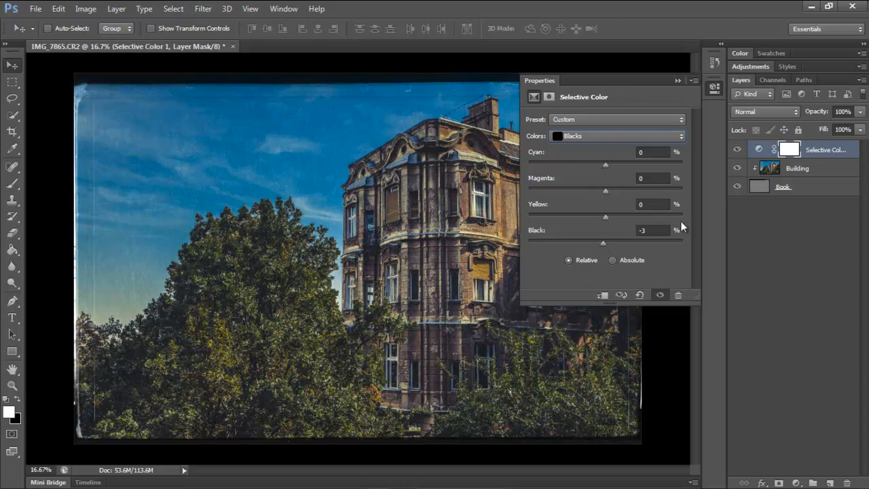
pyautogui.moveTo(605, 163); pyautogui.dragTo(611, 193)
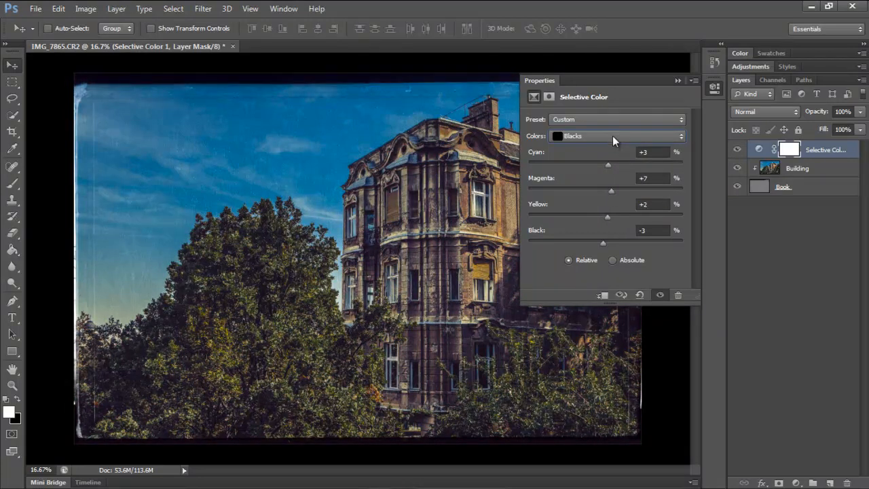
# Step: Lower the Cyan amount in the Blues of the Selective Color adjustment
pyautogui.click(613, 136)
pyautogui.click(597, 190)
pyautogui.moveTo(602, 166); pyautogui.dragTo(569, 165)
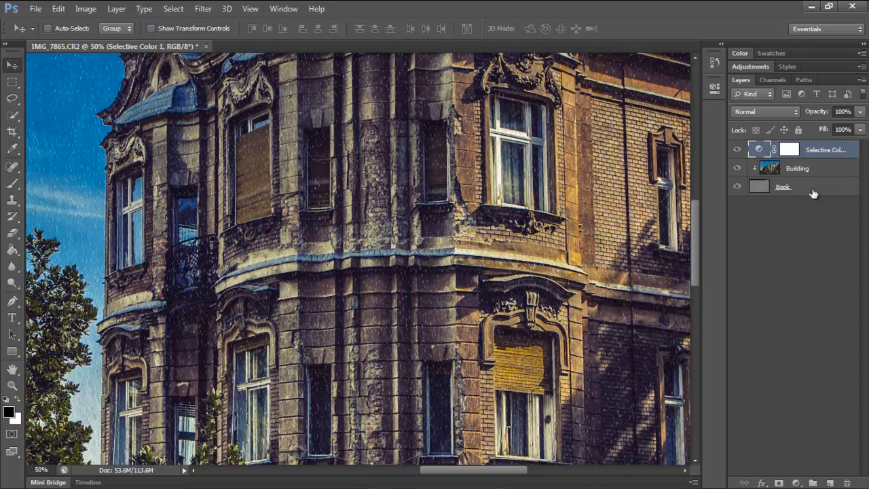
# Step: Merge the Selective Color, Building and Book layers into one and duplicate the merged layer
pyautogui.keyDown('shift'); pyautogui.click(814, 194); pyautogui.keyUp('shift')
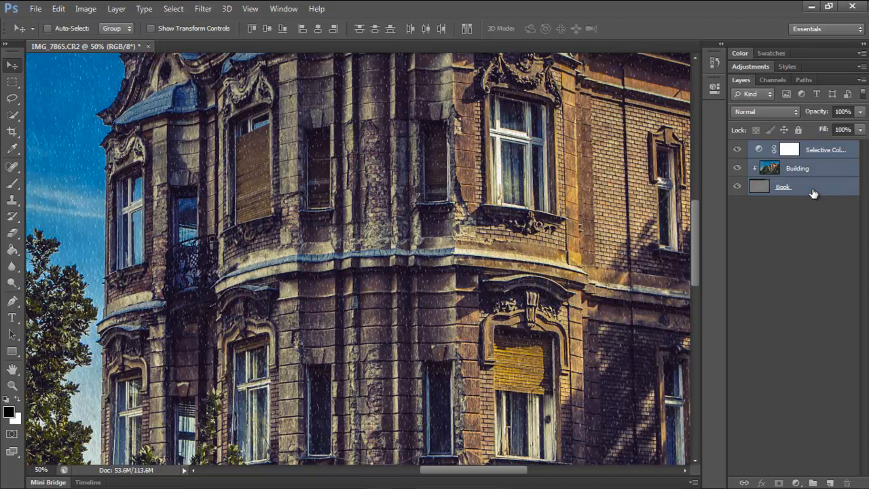
pyautogui.hotkey('ctrl', 'e')
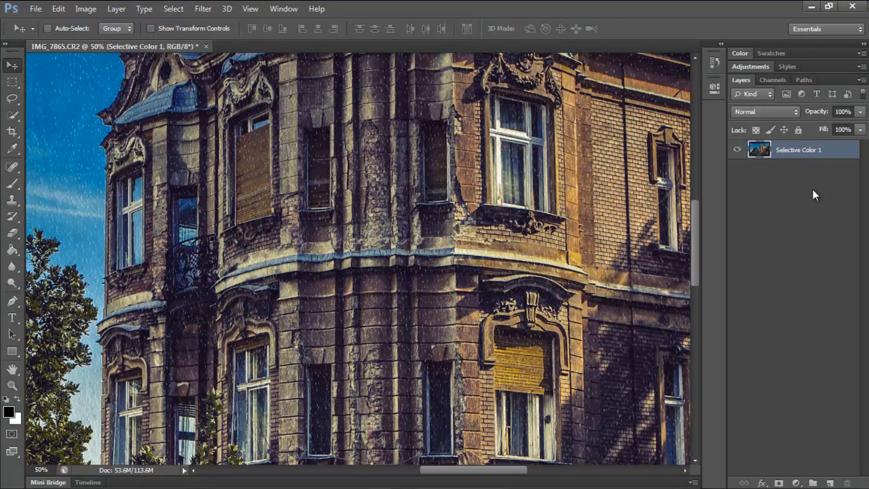
pyautogui.hotkey('ctrl', '-')
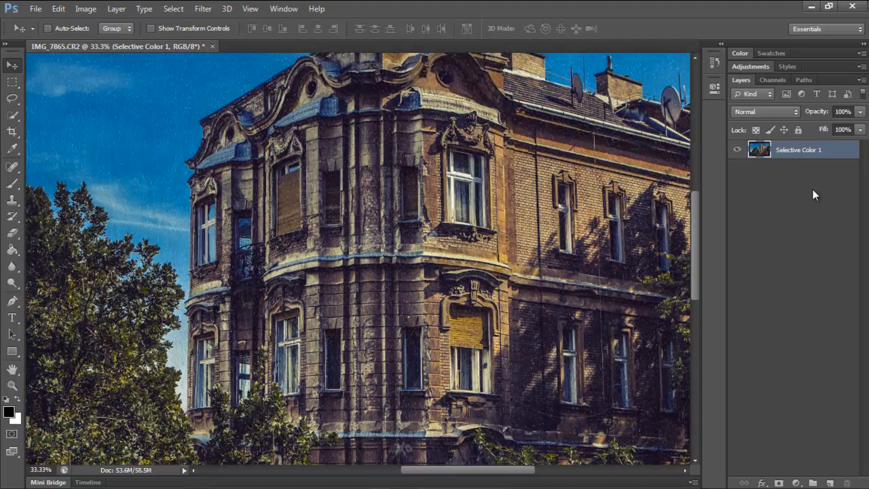
pyautogui.hotkey('ctrl', 'j')
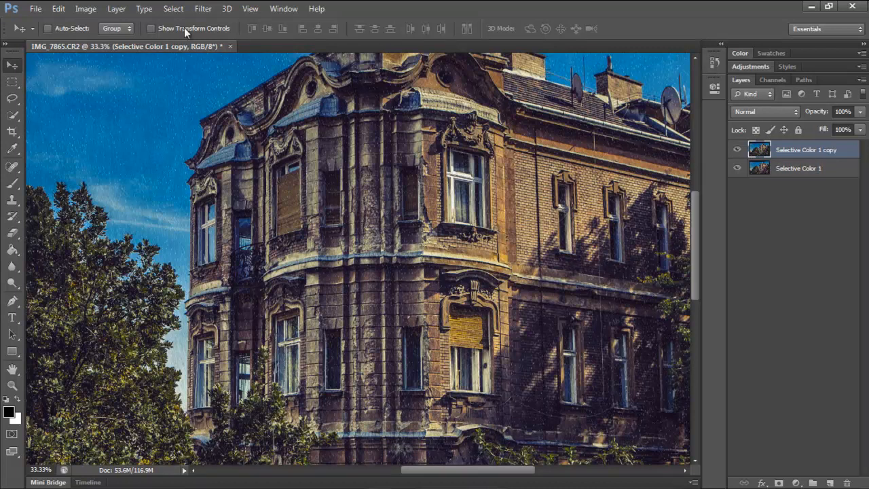
# Step: Apply a High Pass filter with a radius of 4.6 pixels to the duplicated merged layer
pyautogui.click(202, 9)
pyautogui.moveTo(217, 233)
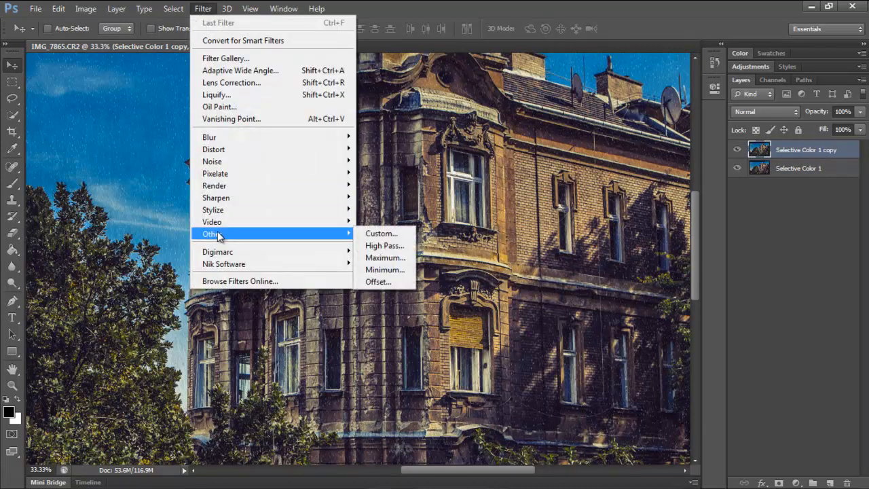
pyautogui.click(398, 247)
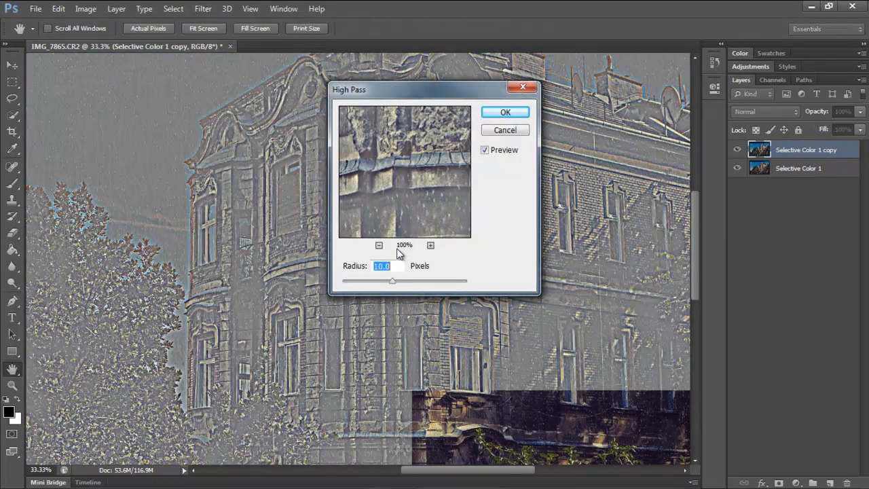
pyautogui.moveTo(403, 89); pyautogui.dragTo(513, 99)
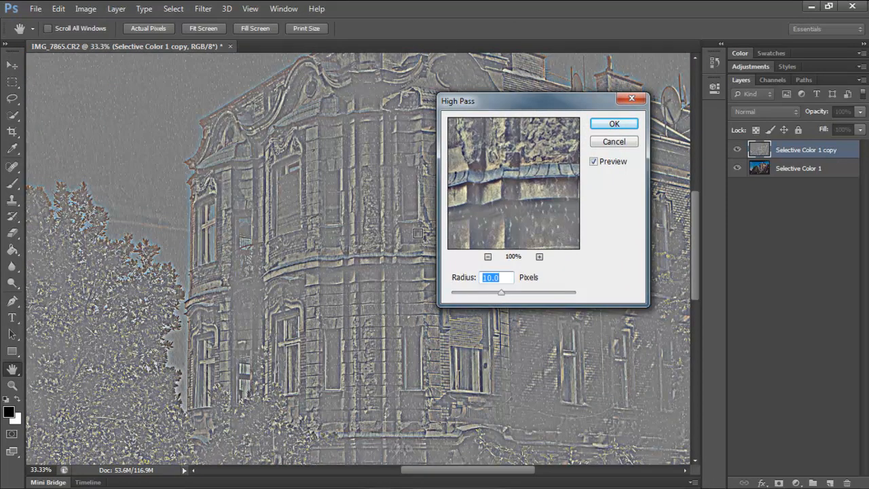
pyautogui.hotkey('ctrl', '+')
pyautogui.hotkey('ctrl', '+')
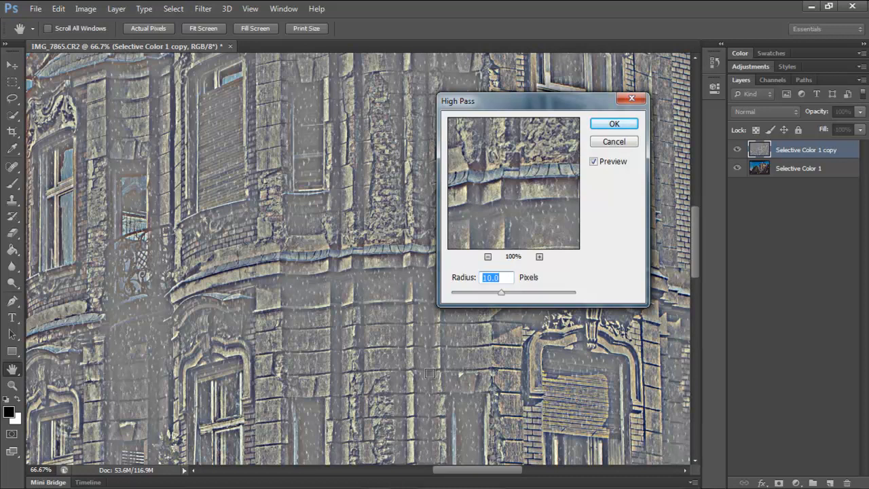
pyautogui.moveTo(483, 289); pyautogui.dragTo(482, 294)
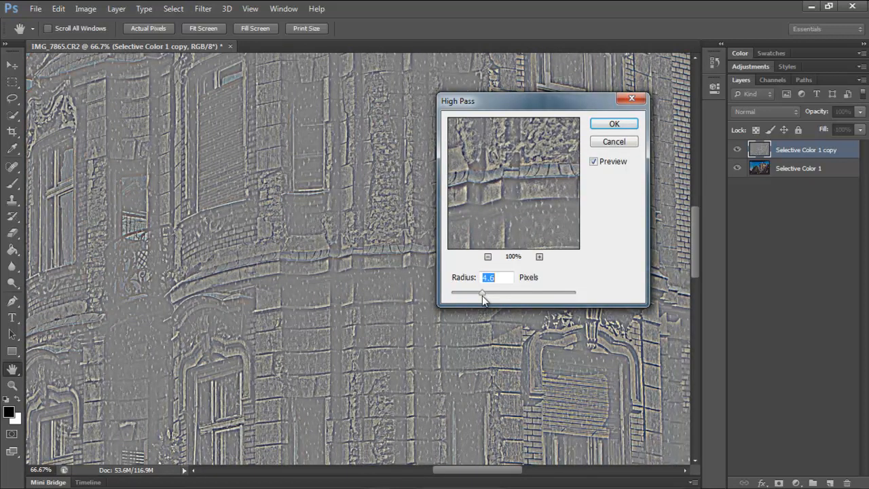
pyautogui.click(613, 125)
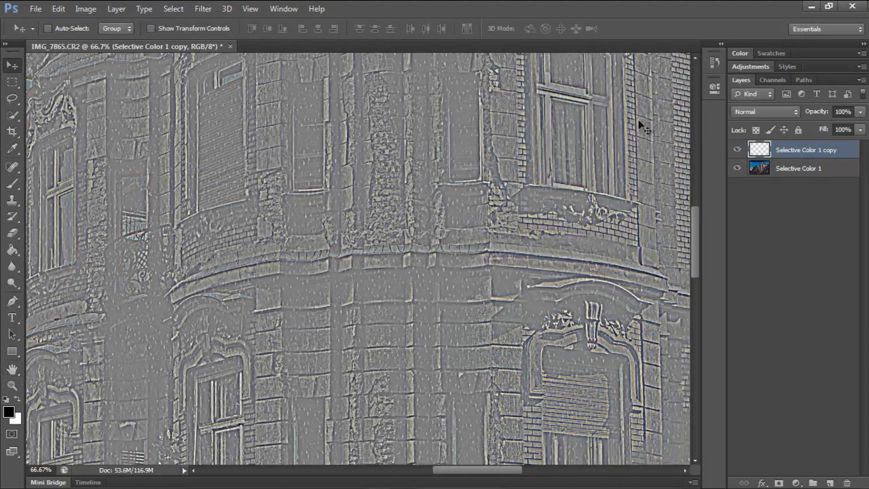
# Step: Set the high-pass layer's blend mode to Overlay and compare the facade with the layer hidden and shown
pyautogui.click(759, 111)
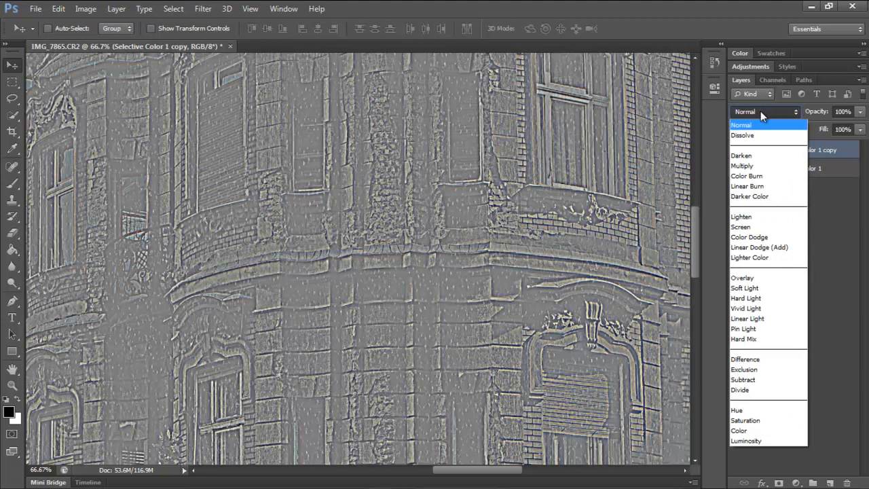
pyautogui.click(754, 279)
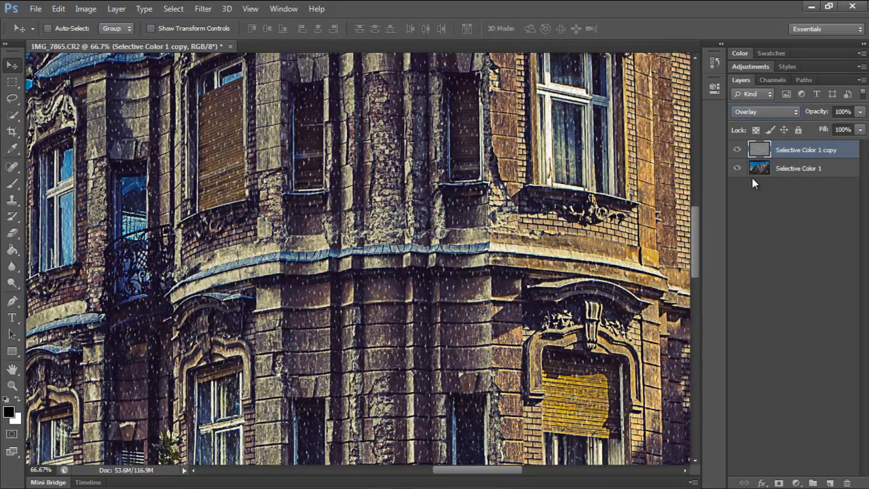
pyautogui.click(738, 150)
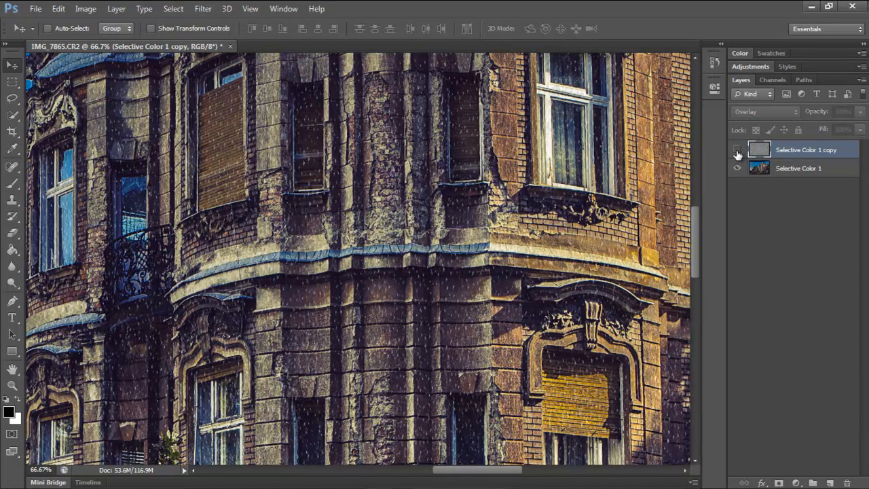
pyautogui.click(737, 150)
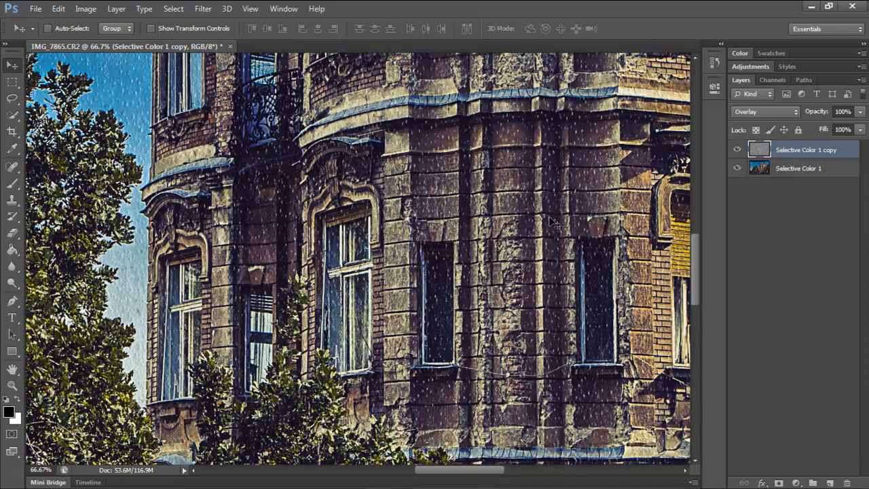
# Step: Check the sharpening across the facade and reduce the high-pass layer's opacity to 59%
pyautogui.moveTo(548, 195); pyautogui.dragTo(381, 293)
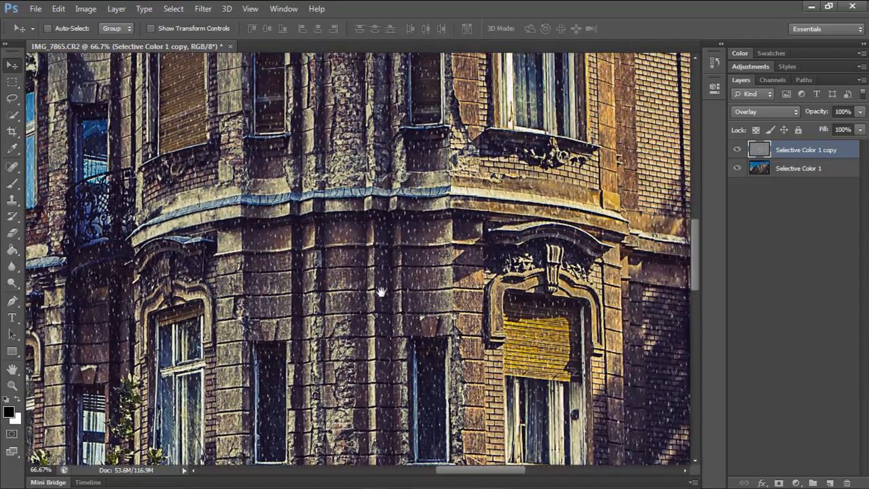
pyautogui.moveTo(493, 199); pyautogui.dragTo(272, 306)
pyautogui.moveTo(530, 266); pyautogui.dragTo(638, 226)
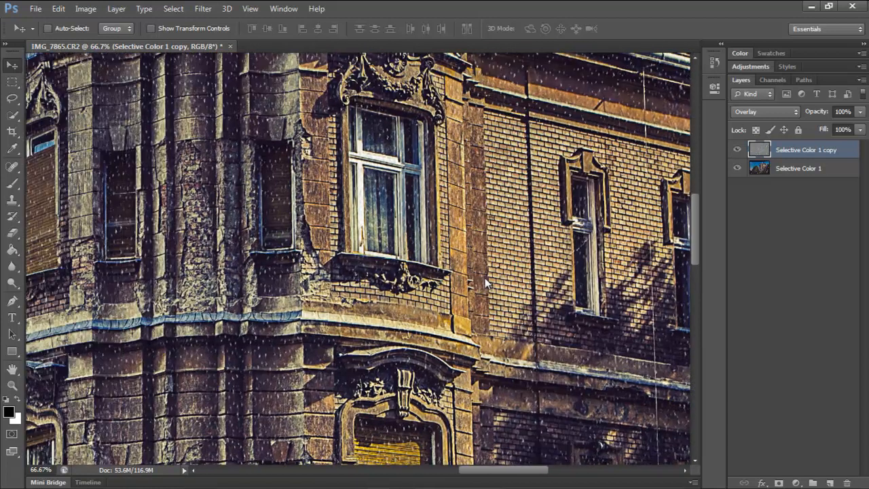
pyautogui.click(860, 112)
pyautogui.moveTo(860, 129); pyautogui.dragTo(832, 129)
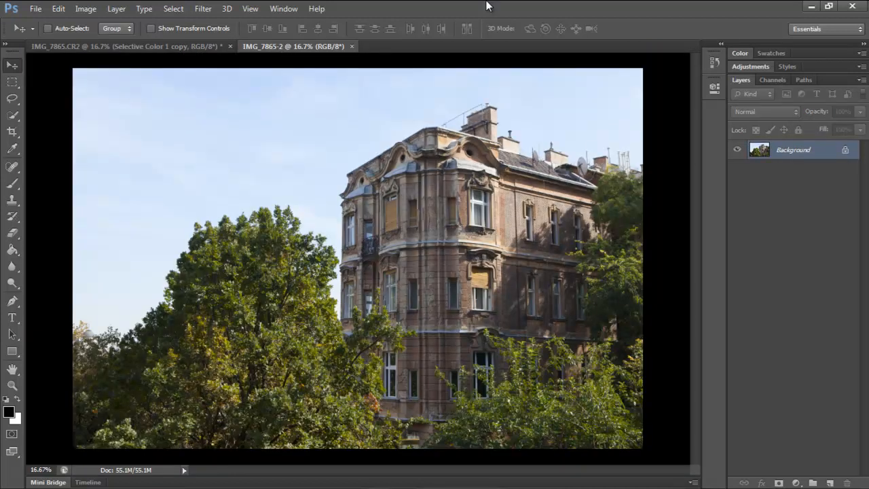
# Step: Return to the edited IMG_7865.CR2 document and examine the sharpened facade details up close against the original photo
pyautogui.click(161, 44)
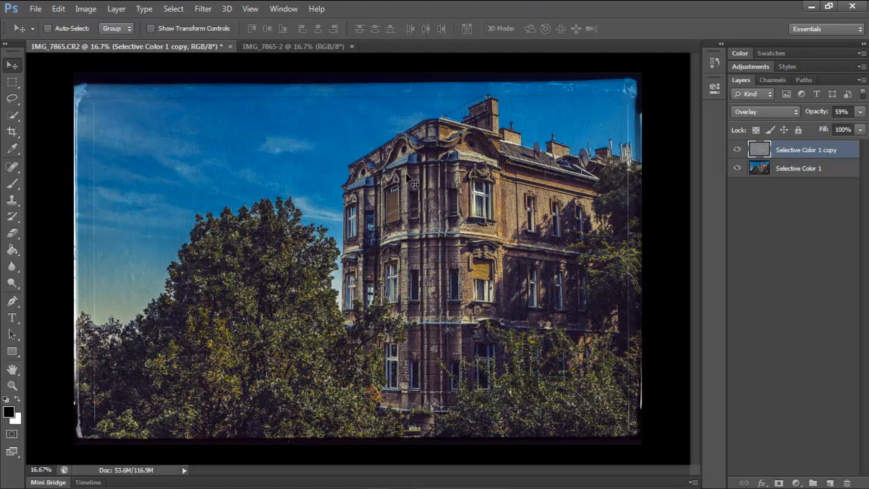
pyautogui.hotkey('ctrl', '+')
pyautogui.hotkey('ctrl', '+')
pyautogui.hotkey('ctrl', '+')
pyautogui.hotkey('ctrl', '+')
pyautogui.moveTo(645, 255)
pyautogui.mouseDown()
pyautogui.moveTo(483, 261)
pyautogui.moveTo(647, 242)
pyautogui.mouseUp()
pyautogui.moveTo(277, 265); pyautogui.dragTo(423, 264)
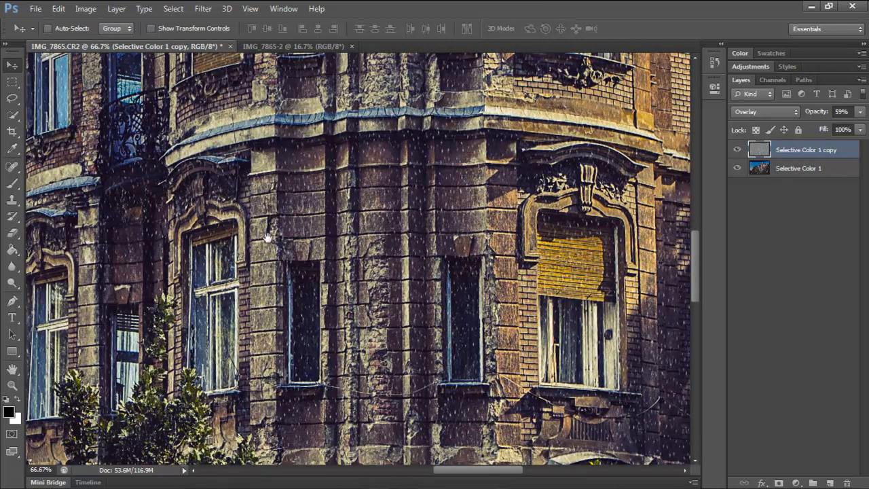
pyautogui.moveTo(268, 238); pyautogui.dragTo(383, 258)
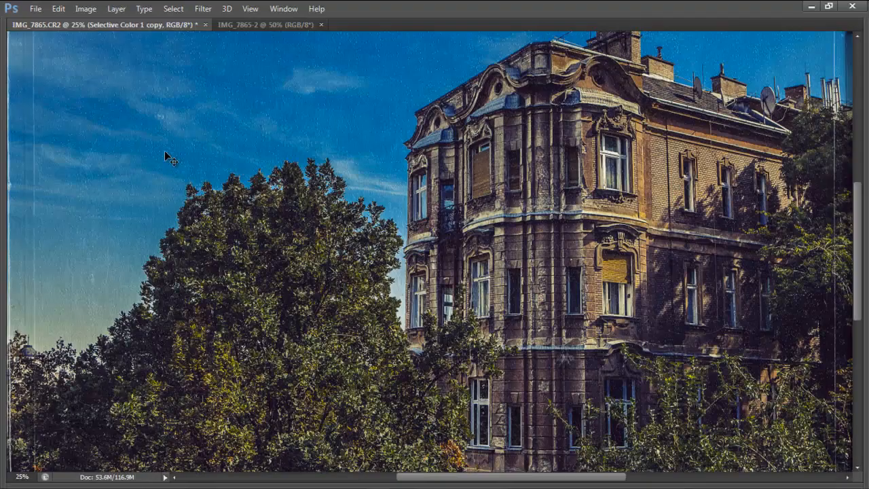